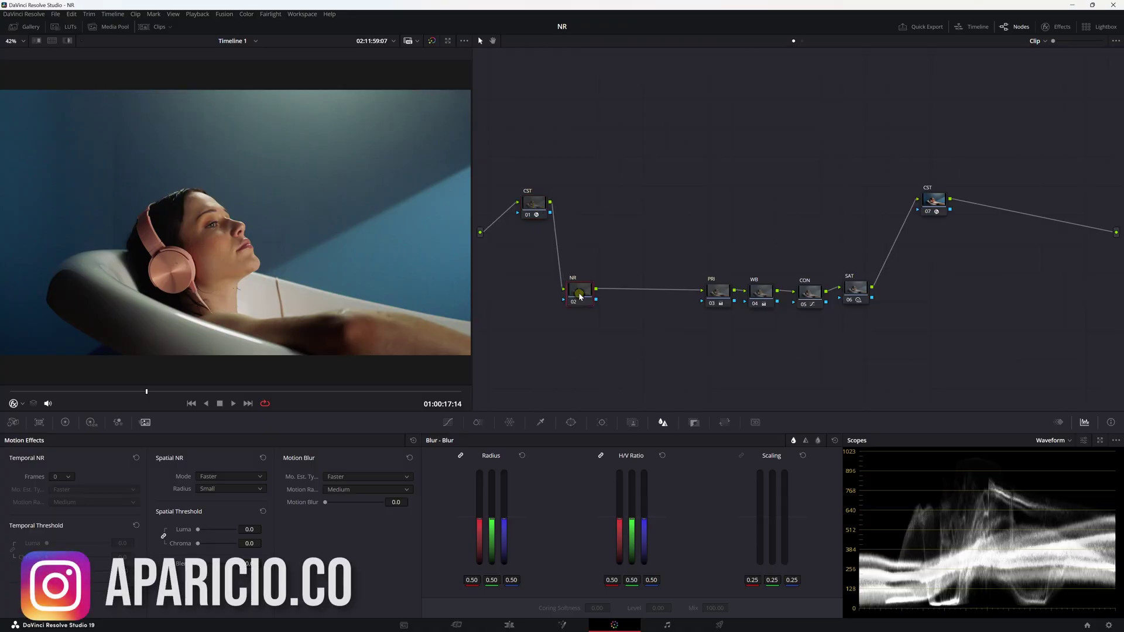
Move the NR node (02) up beside CST 01 and align CST 01 with it.
drag(579, 297, 576, 227)
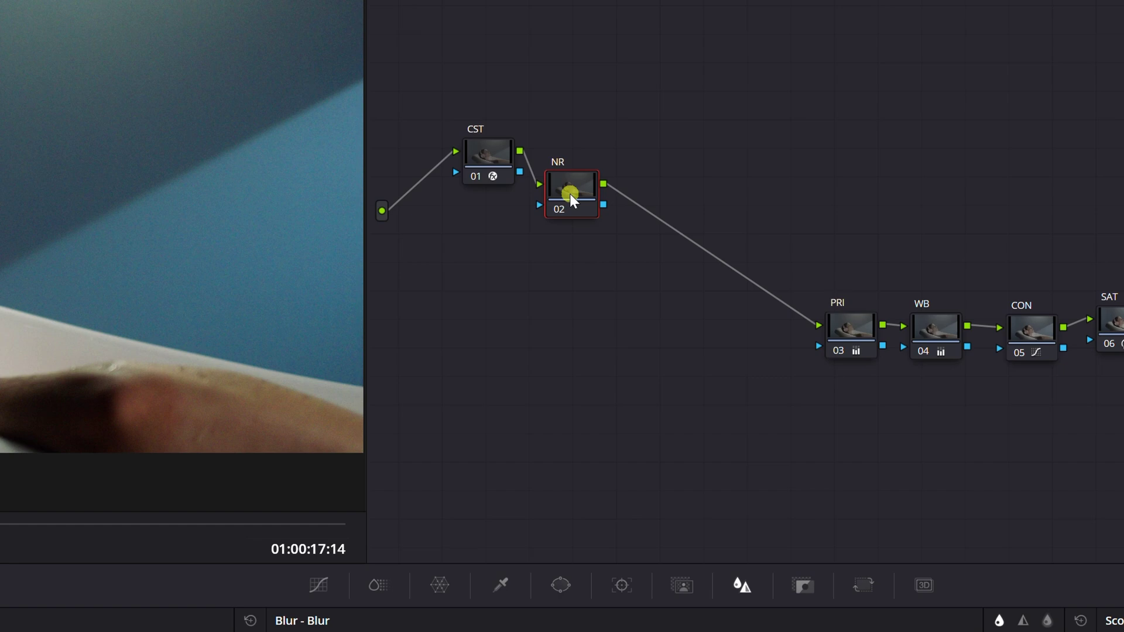
drag(497, 157, 497, 178)
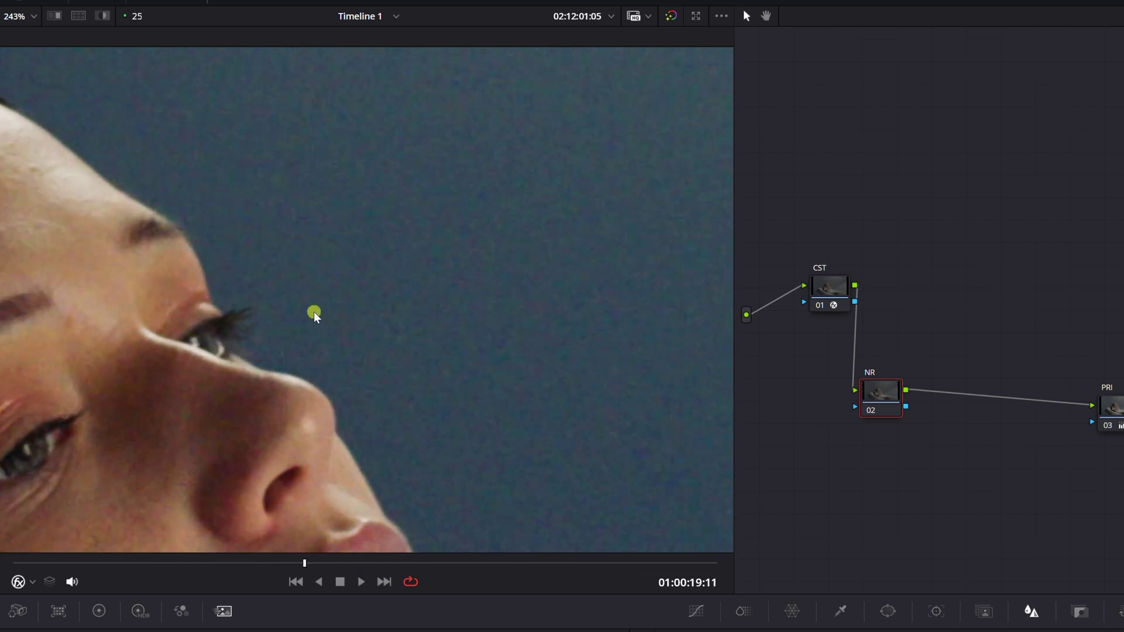
scroll(314, 311, down, 3)
scroll(327, 288, up, 3)
scroll(345, 291, down, 4)
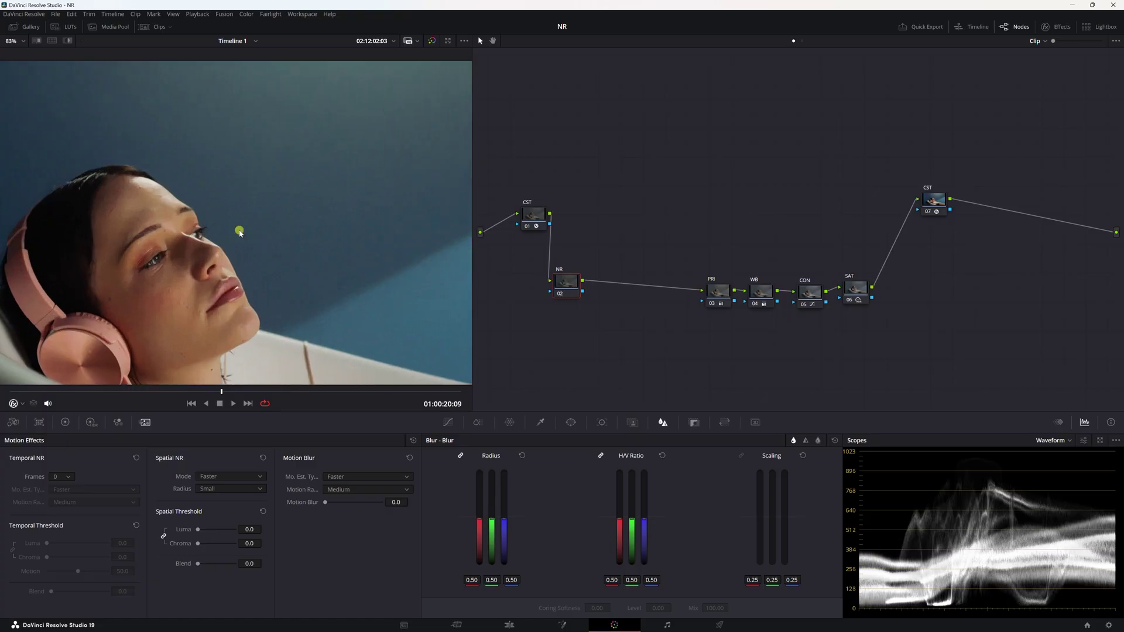
scroll(240, 232, up, 5)
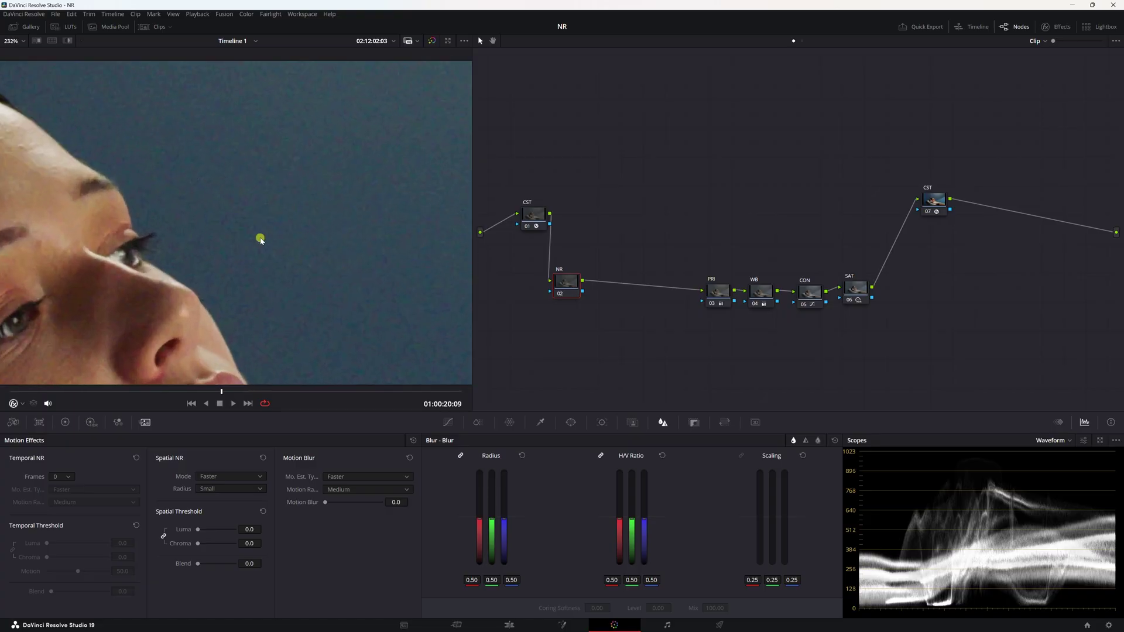
scroll(257, 233, down, 3)
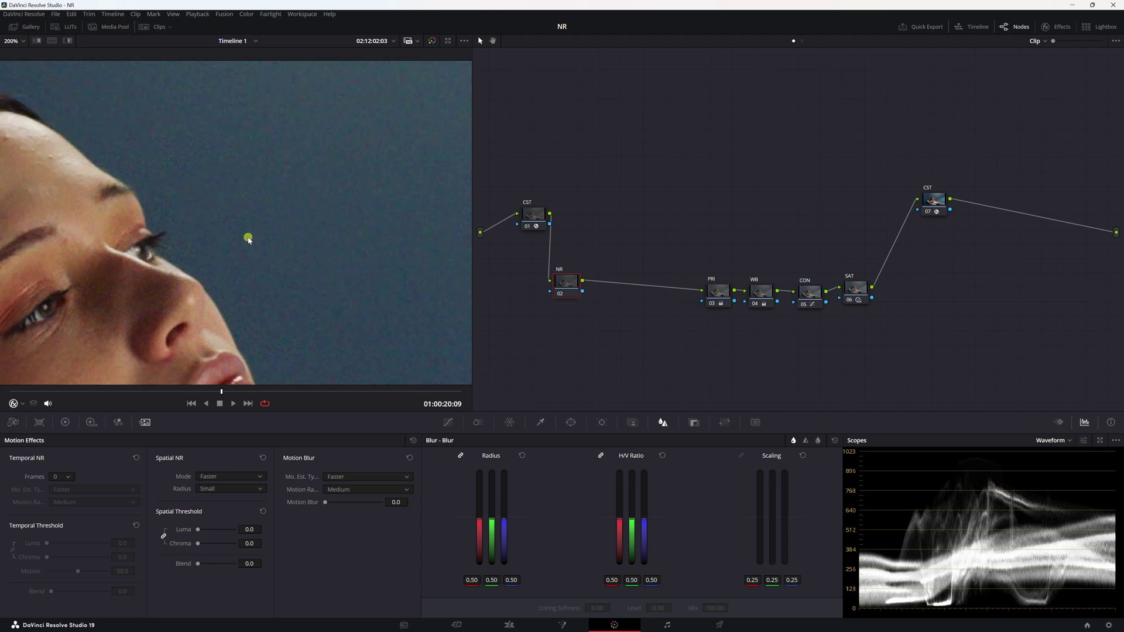
scroll(246, 244, up, 2)
scroll(230, 246, down, 3)
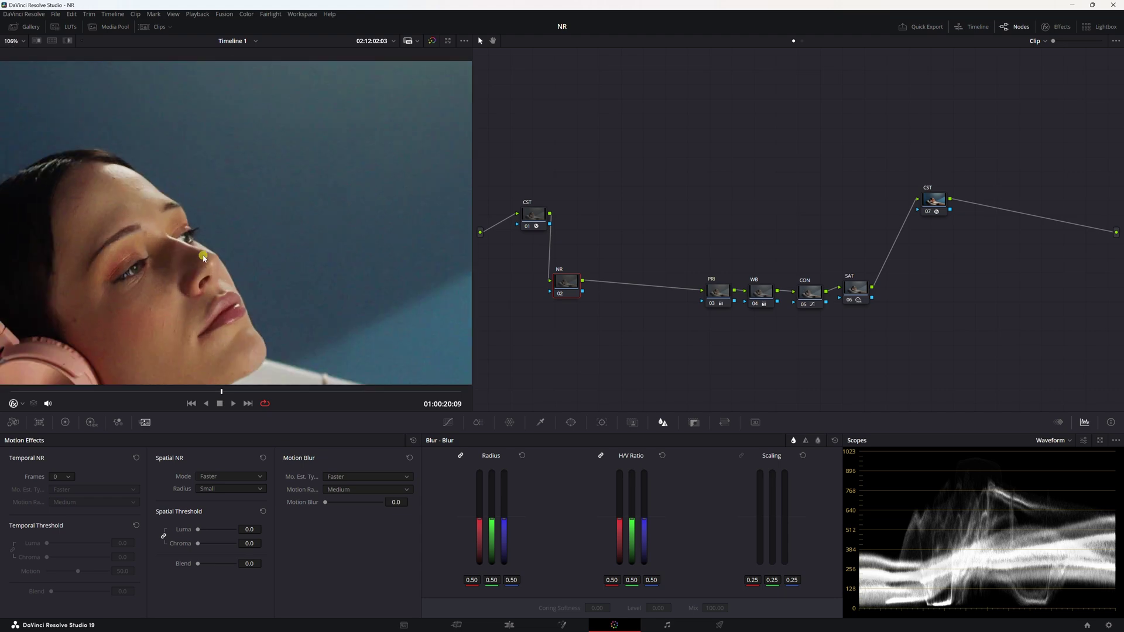
scroll(193, 275, up, 2)
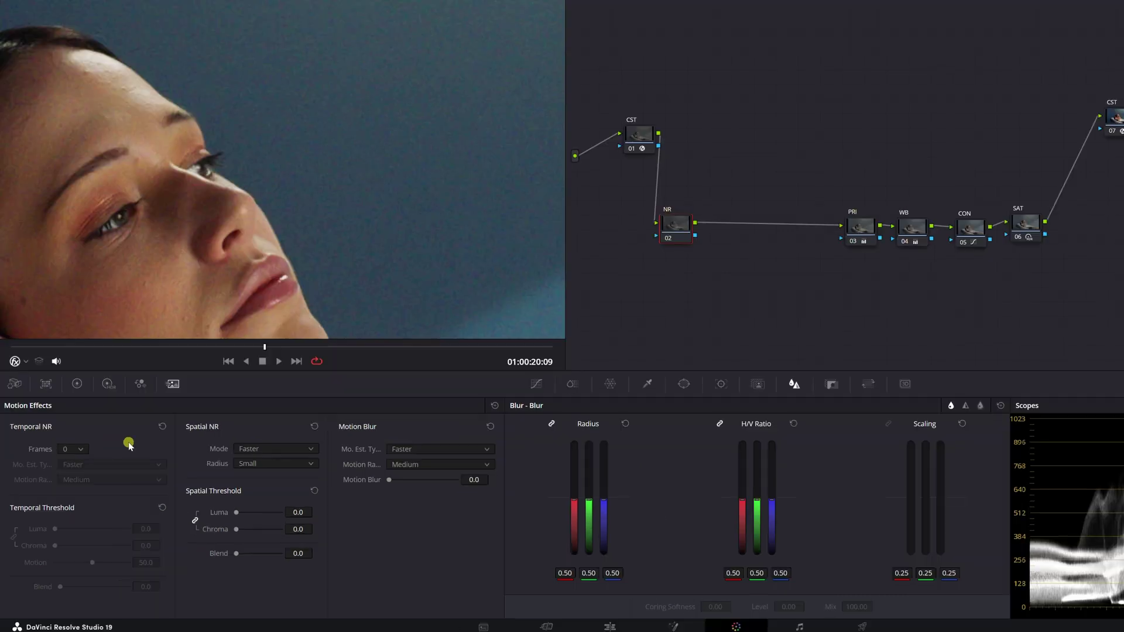
click(73, 448)
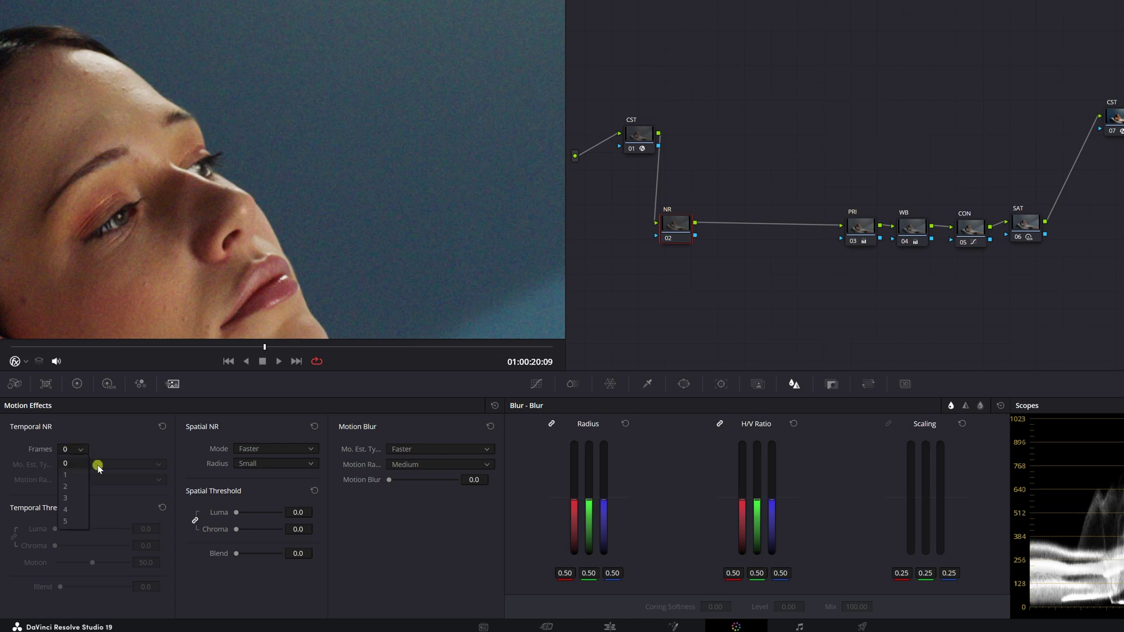
Try 2, 3 and 5 temporal NR frames, settling on 3 frames.
click(74, 487)
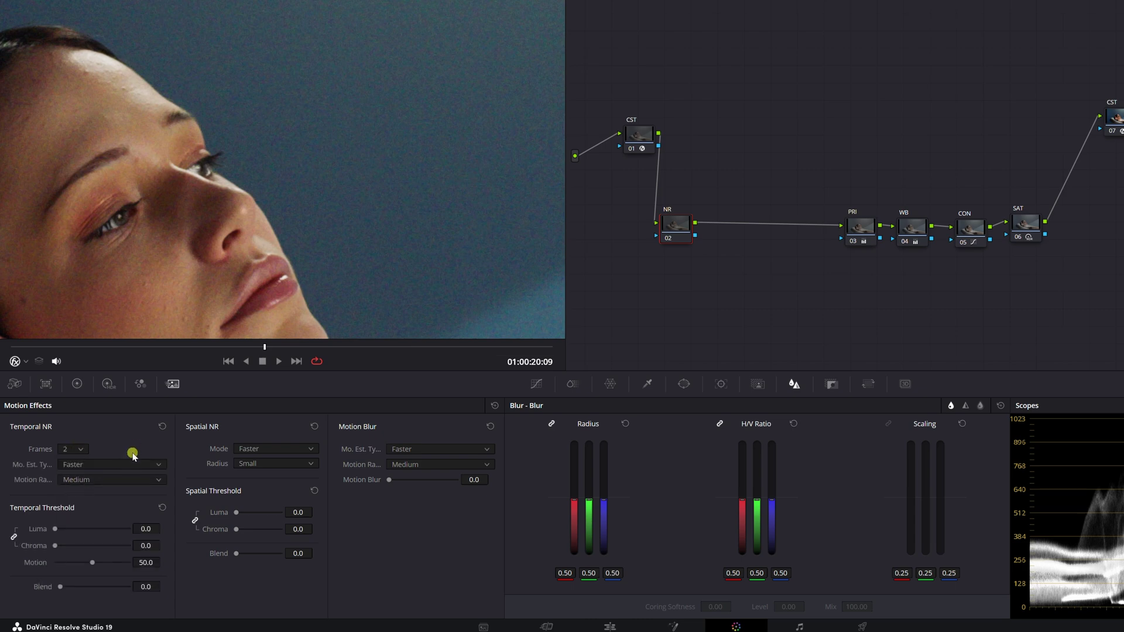
click(73, 449)
click(75, 499)
click(80, 450)
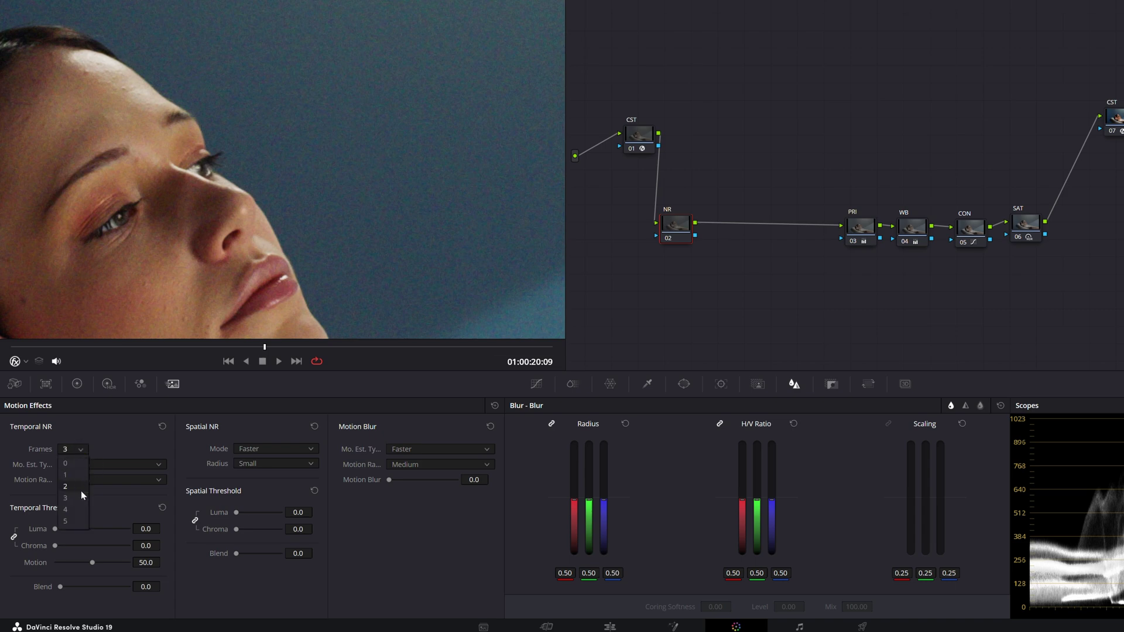
click(72, 522)
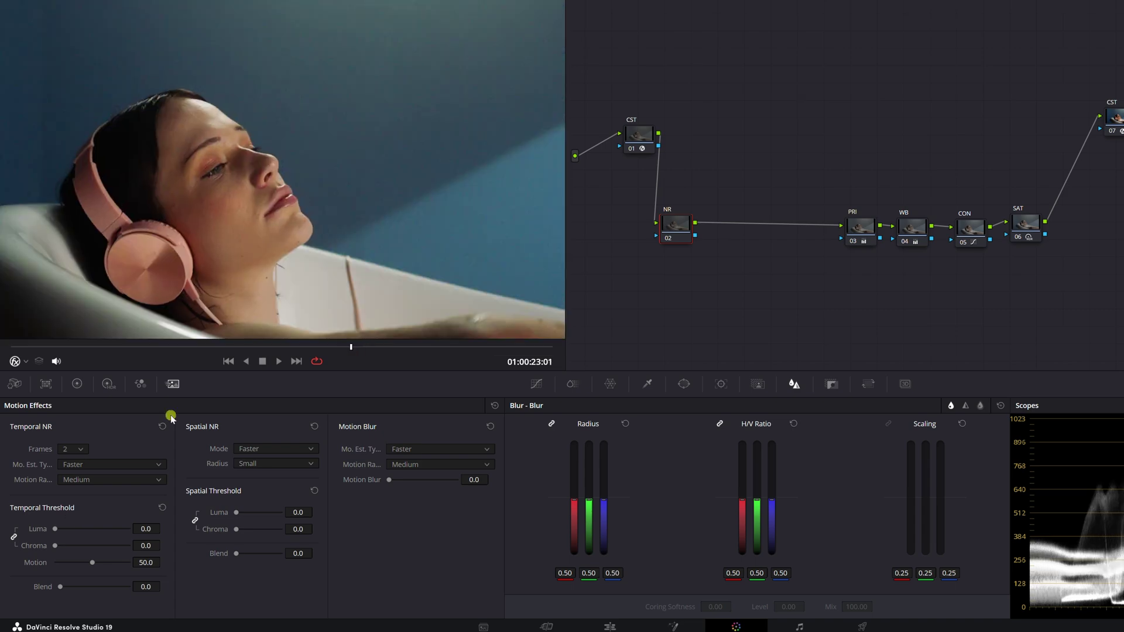
click(73, 450)
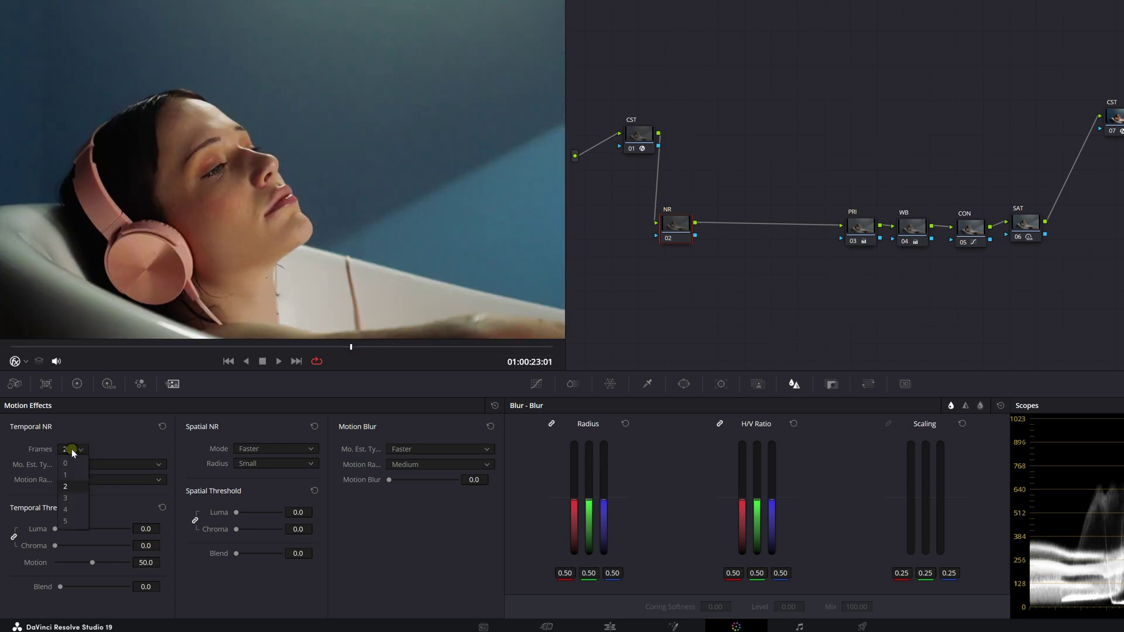
click(72, 497)
click(84, 354)
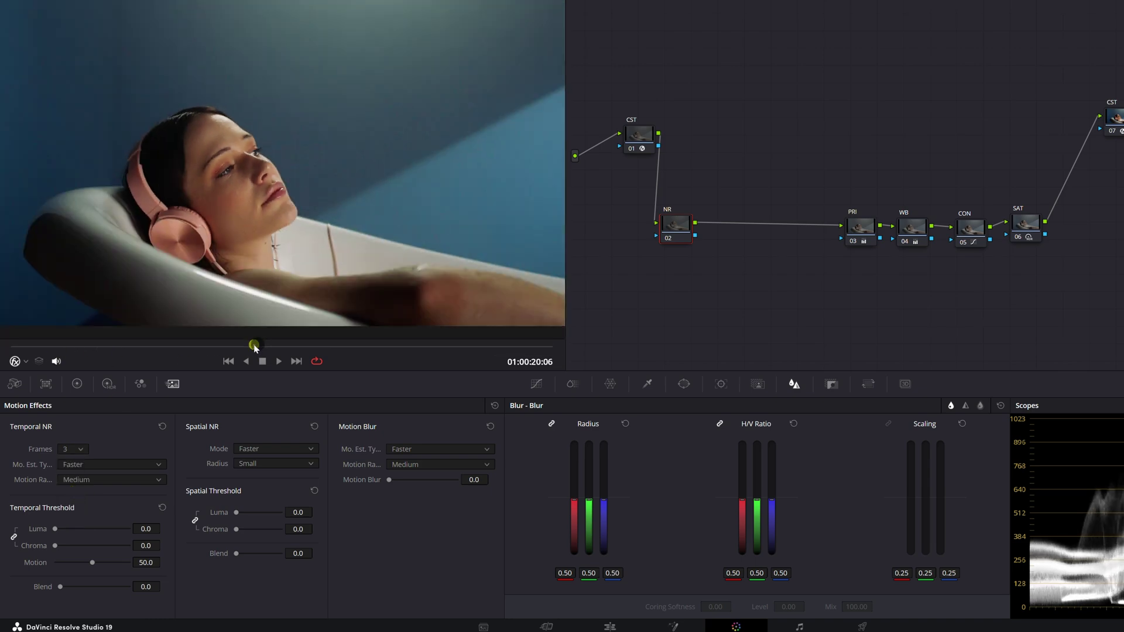
Set temporal NR motion estimation to Better and motion range to Small.
click(96, 468)
click(88, 488)
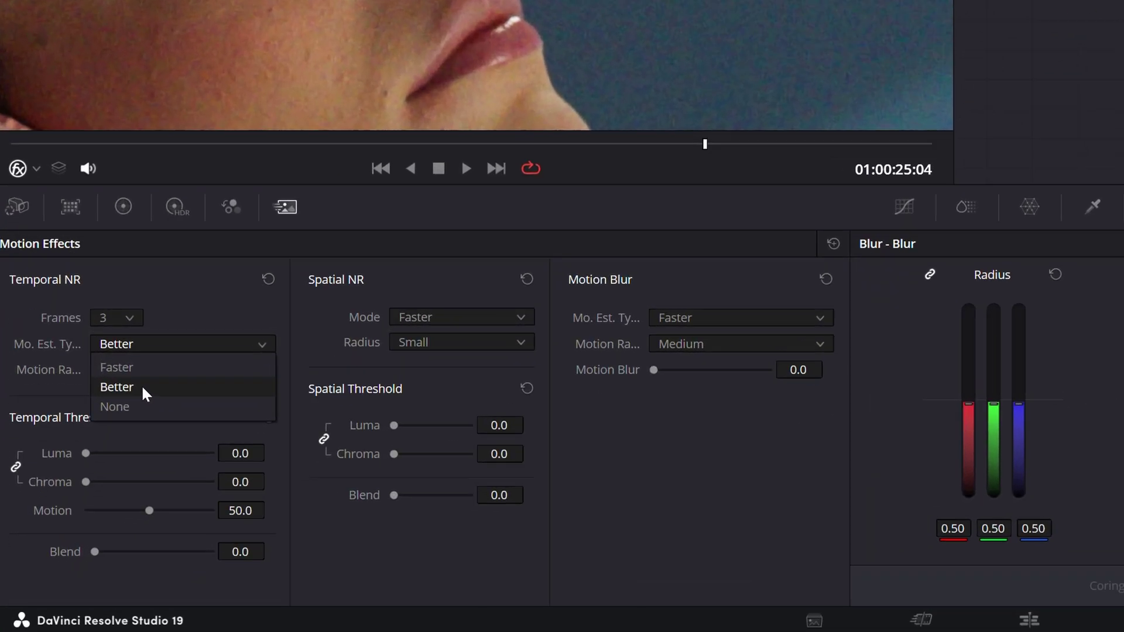
click(266, 314)
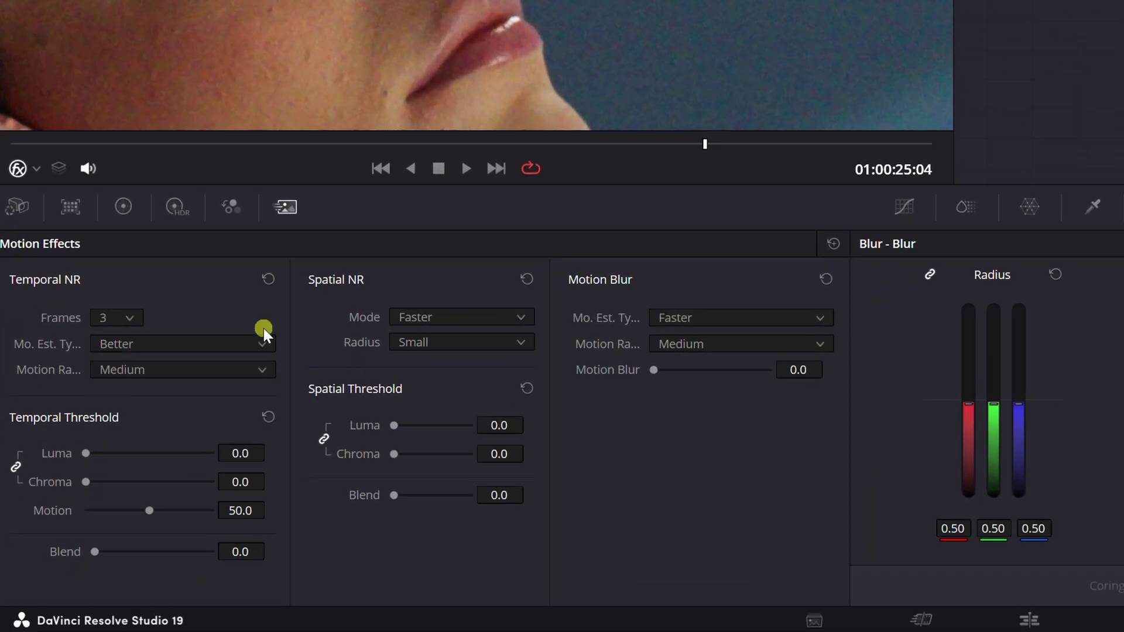
click(121, 346)
click(125, 384)
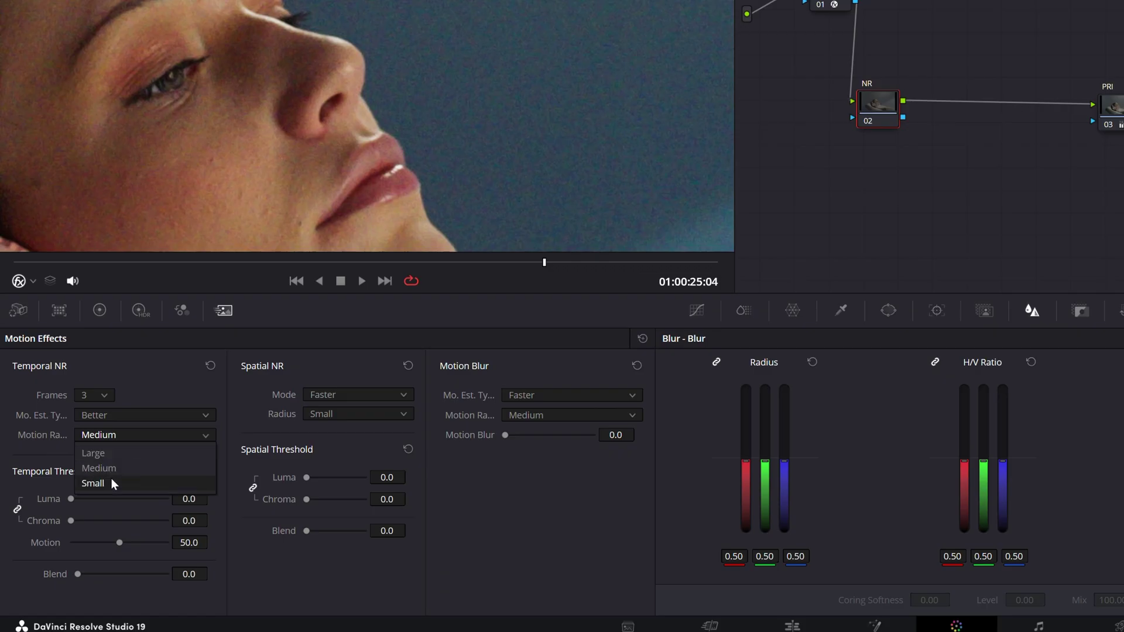
click(72, 526)
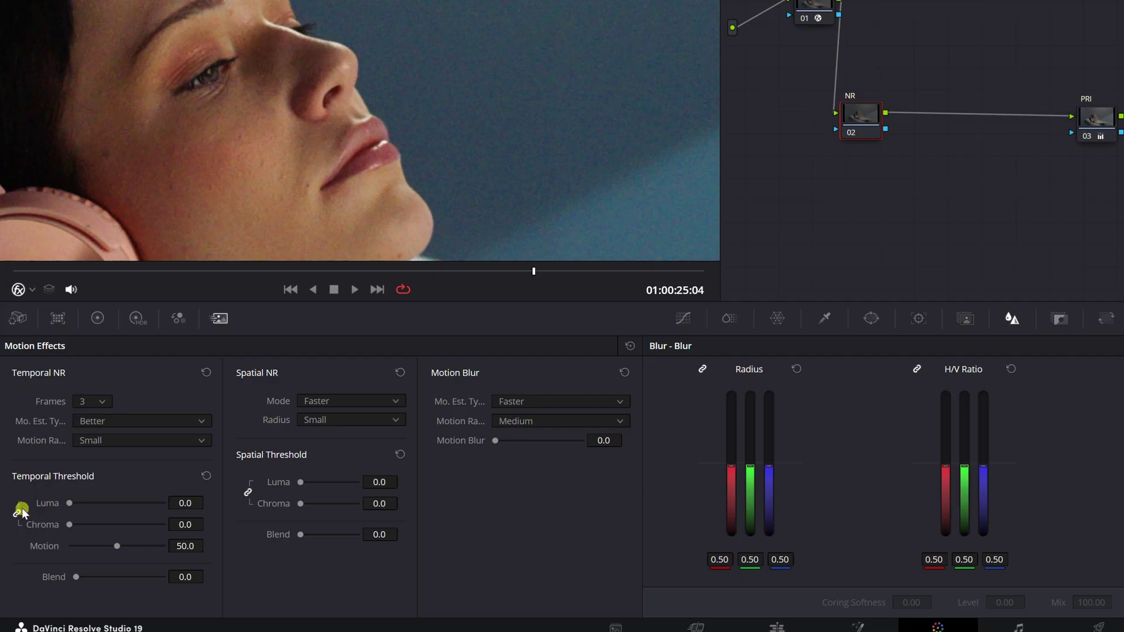
Unlink the temporal Luma and Chroma thresholds and raise Chroma alone to about 29.
mouse_move(72, 526)
mouse_down()
mouse_move(120, 524)
mouse_move(70, 524)
mouse_up()
click(18, 512)
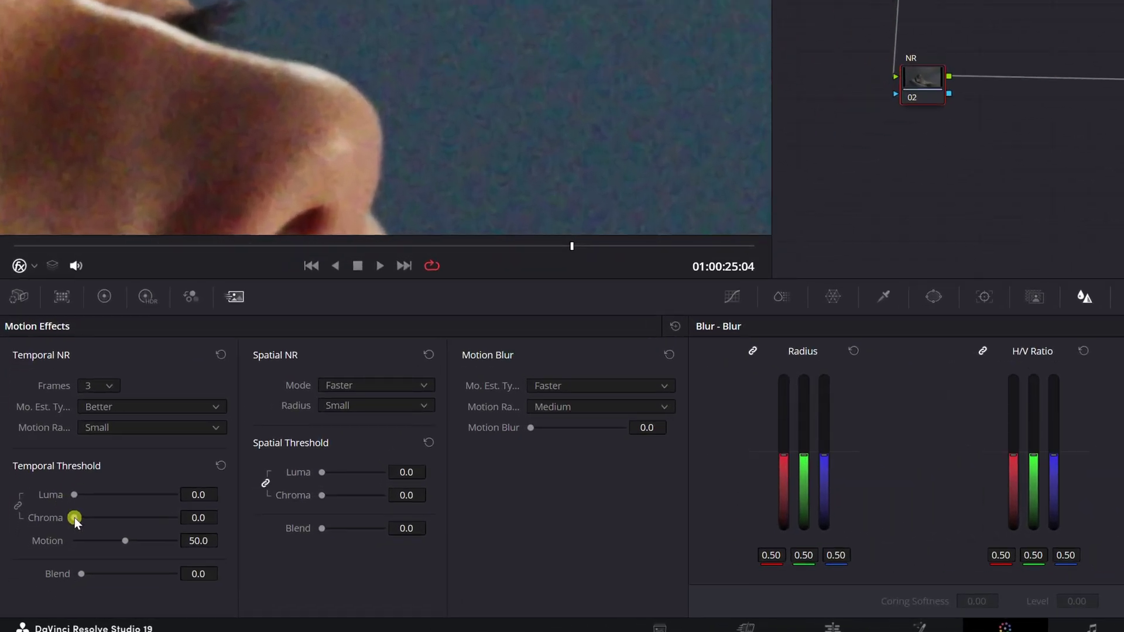
drag(75, 517, 102, 517)
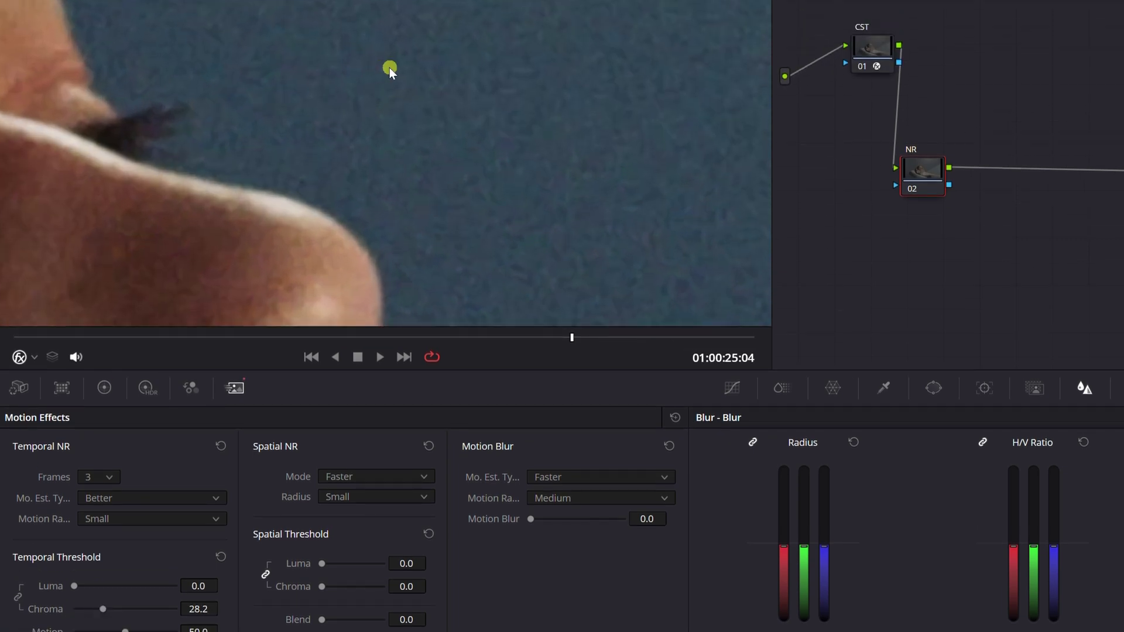
drag(102, 607, 104, 609)
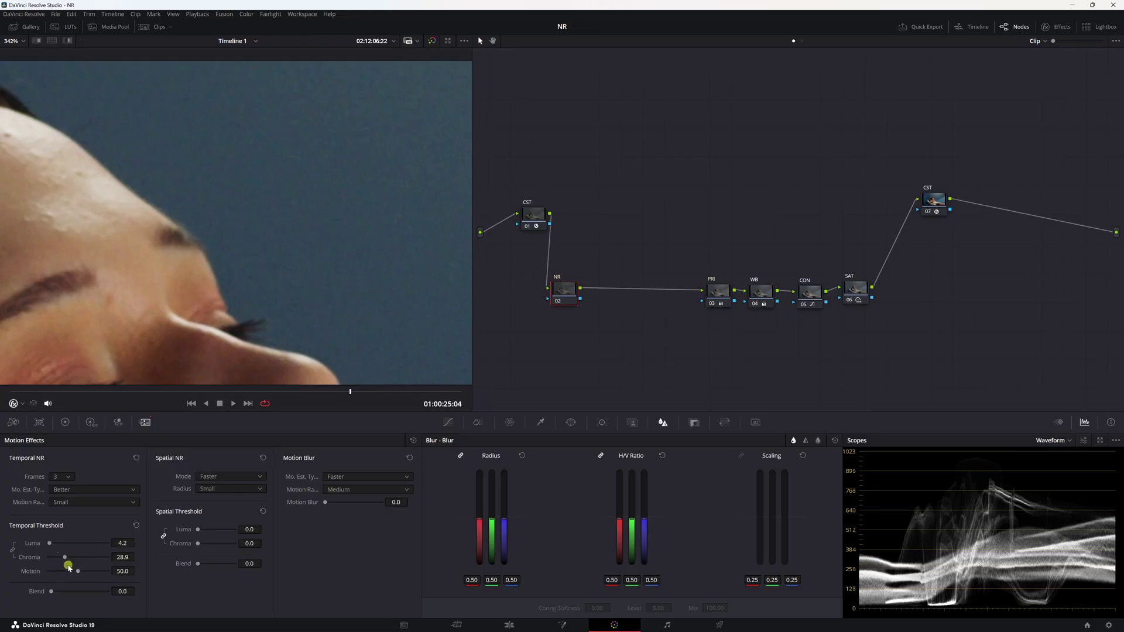
mouse_move(65, 560)
mouse_down()
mouse_move(47, 560)
mouse_move(65, 562)
mouse_up()
Audition the temporal Blend, return it to 0, then reset all temporal NR settings.
key(ctrl+minus)
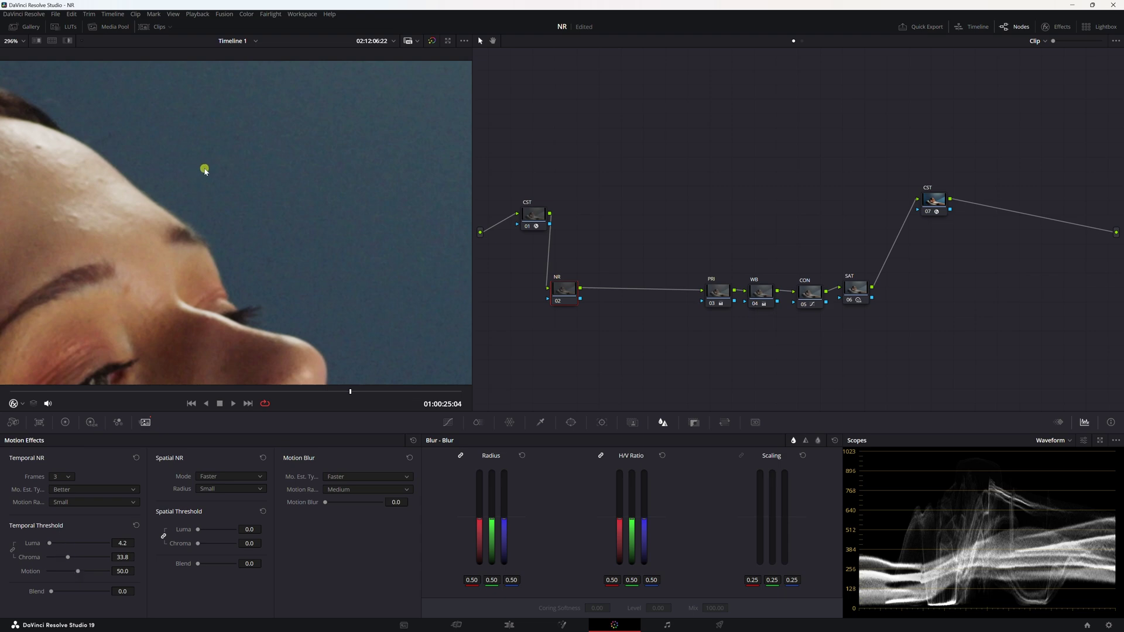
scroll(217, 210, up, 5)
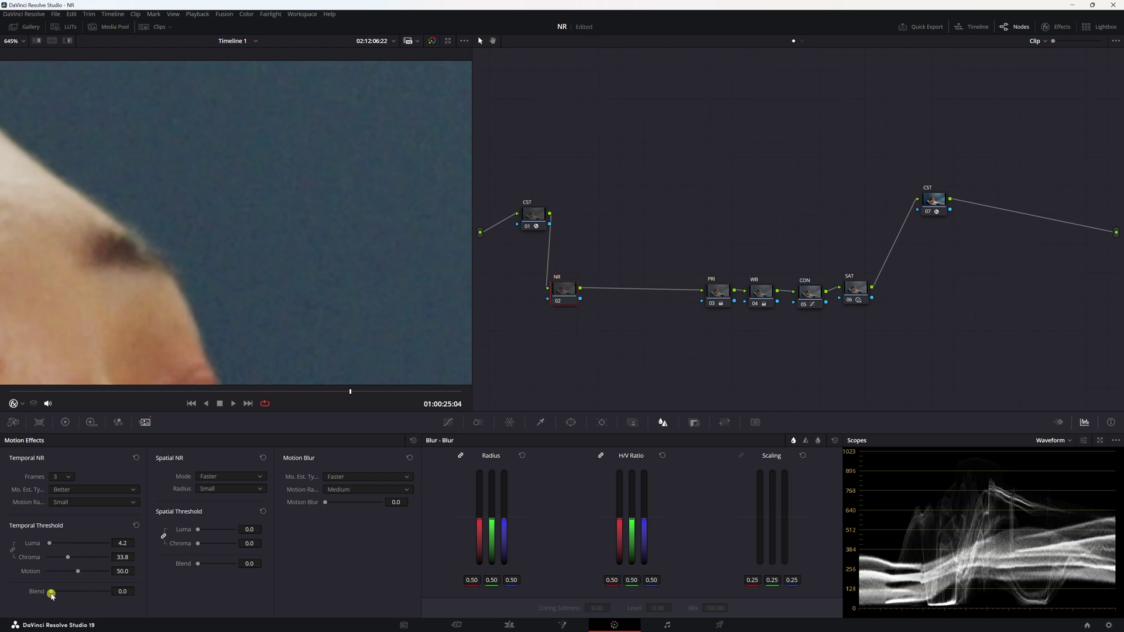
drag(51, 596, 103, 594)
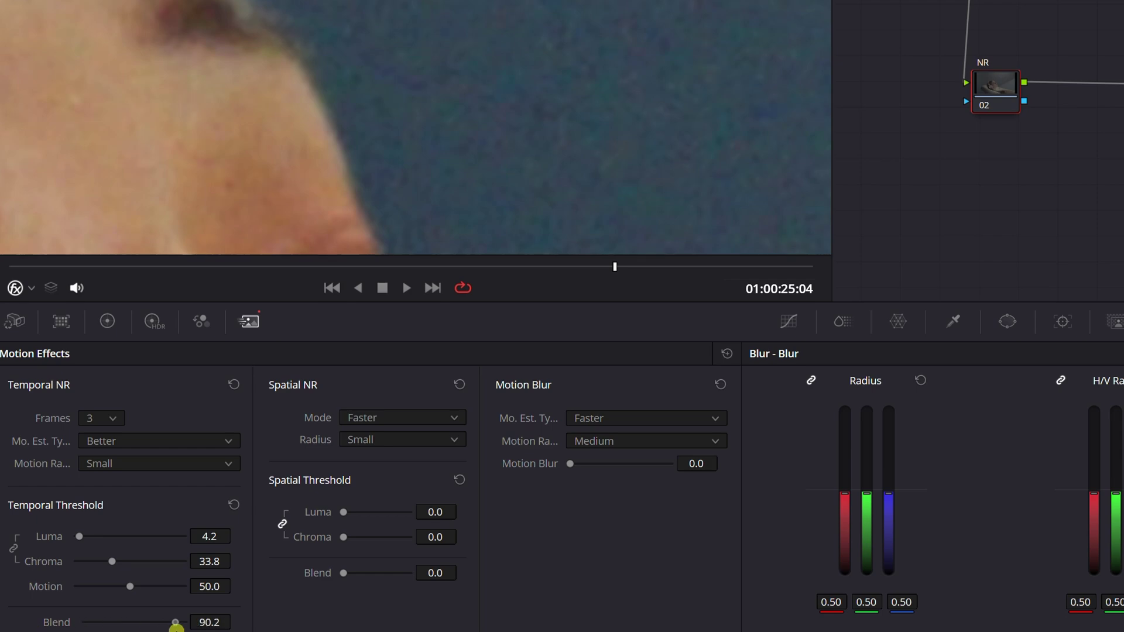
drag(176, 626, 202, 627)
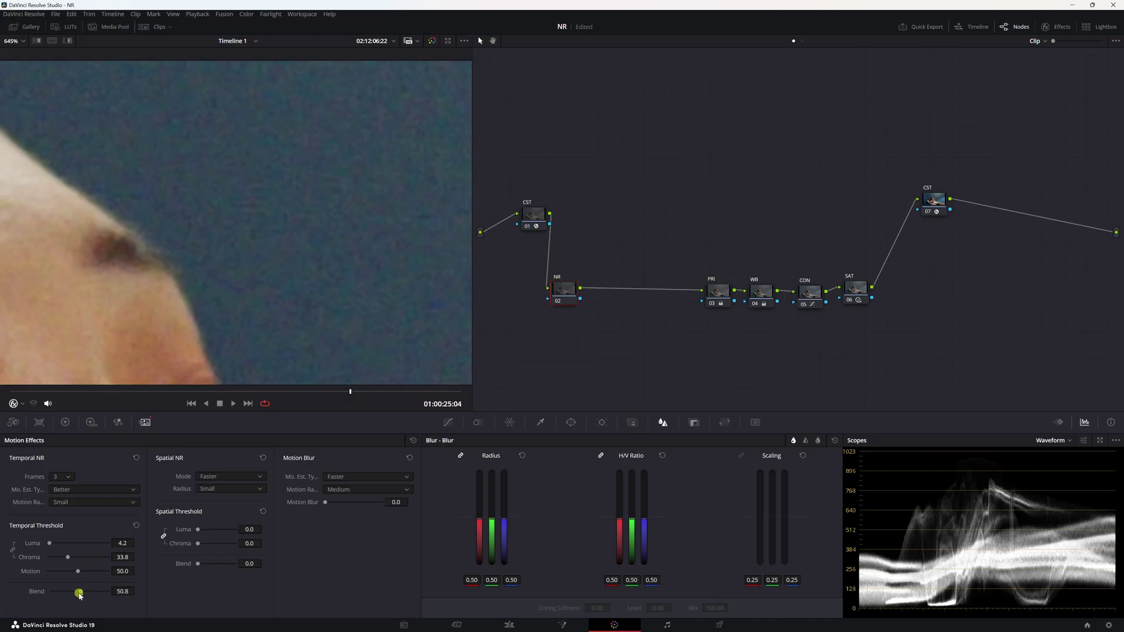
drag(79, 596, 21, 596)
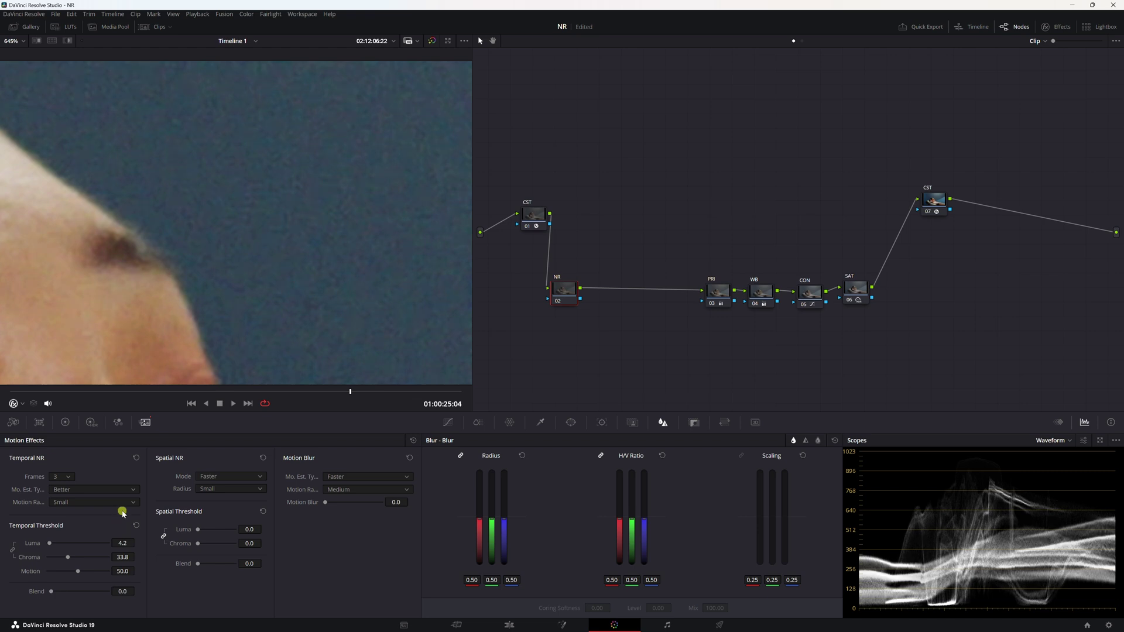
scroll(181, 304, down, 5)
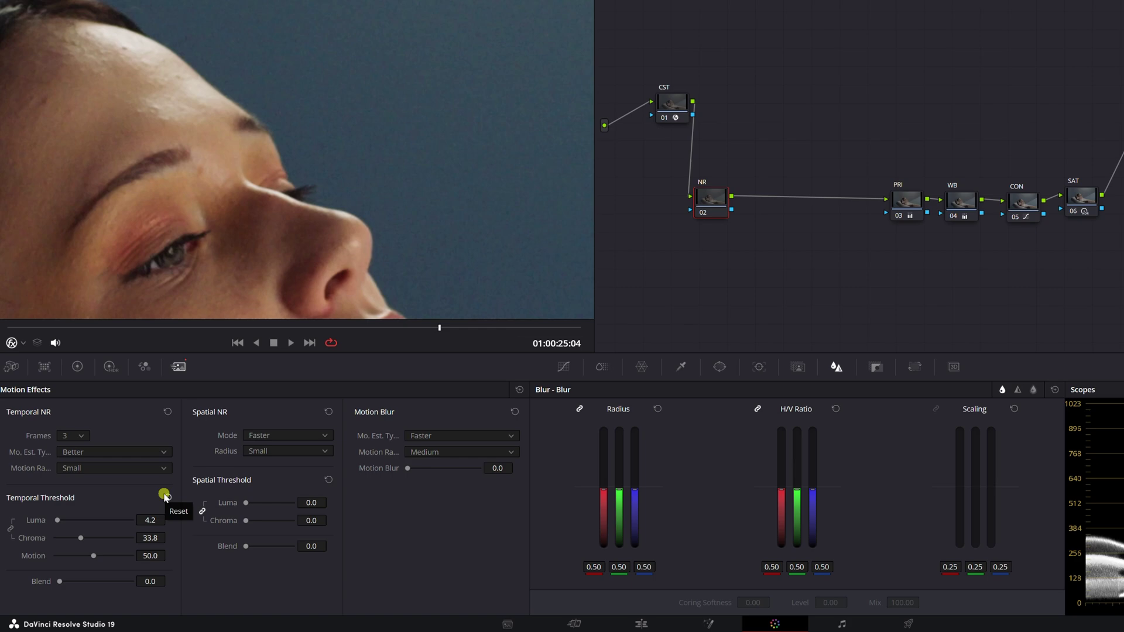
click(167, 412)
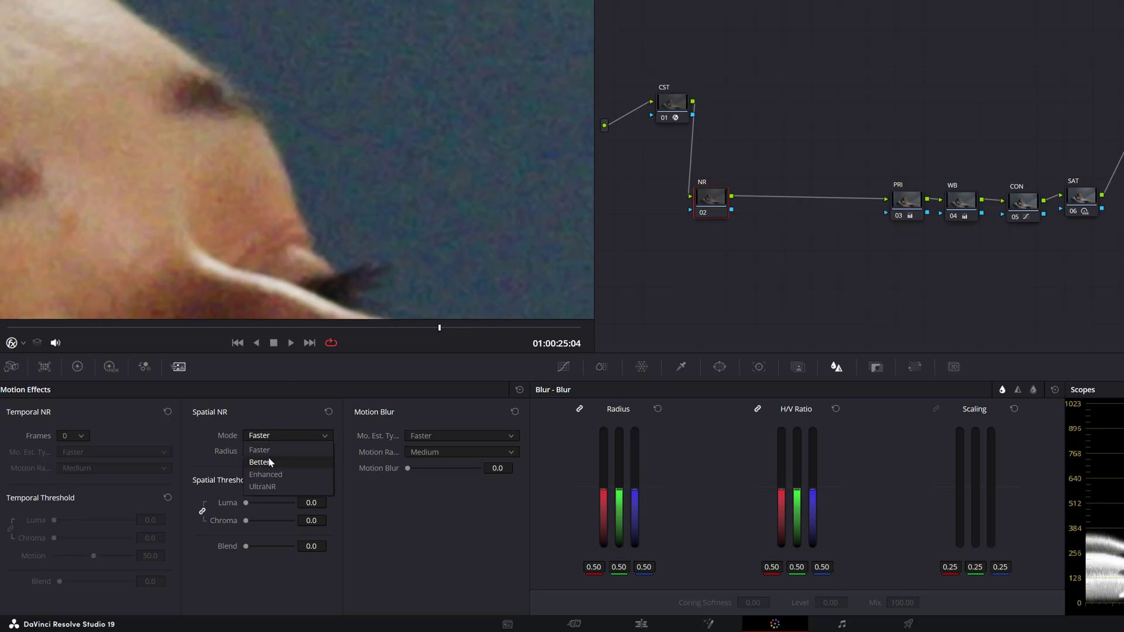
Set spatial NR to Better mode with Small radius, then test linked thresholds and return them to 0.0.
click(260, 462)
click(262, 451)
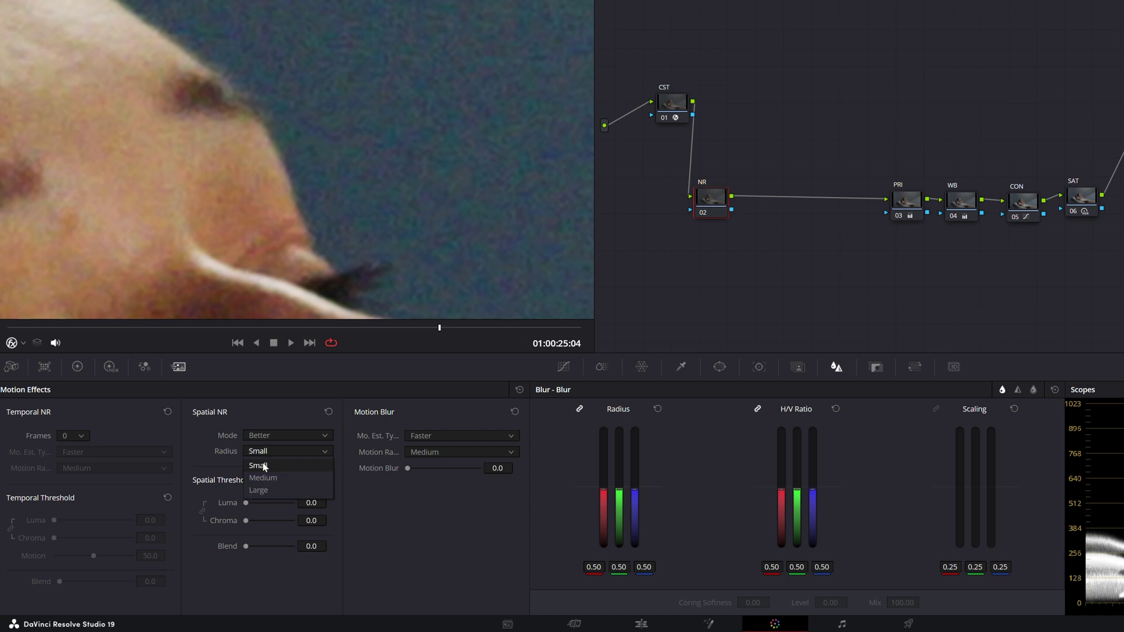
click(262, 466)
click(258, 449)
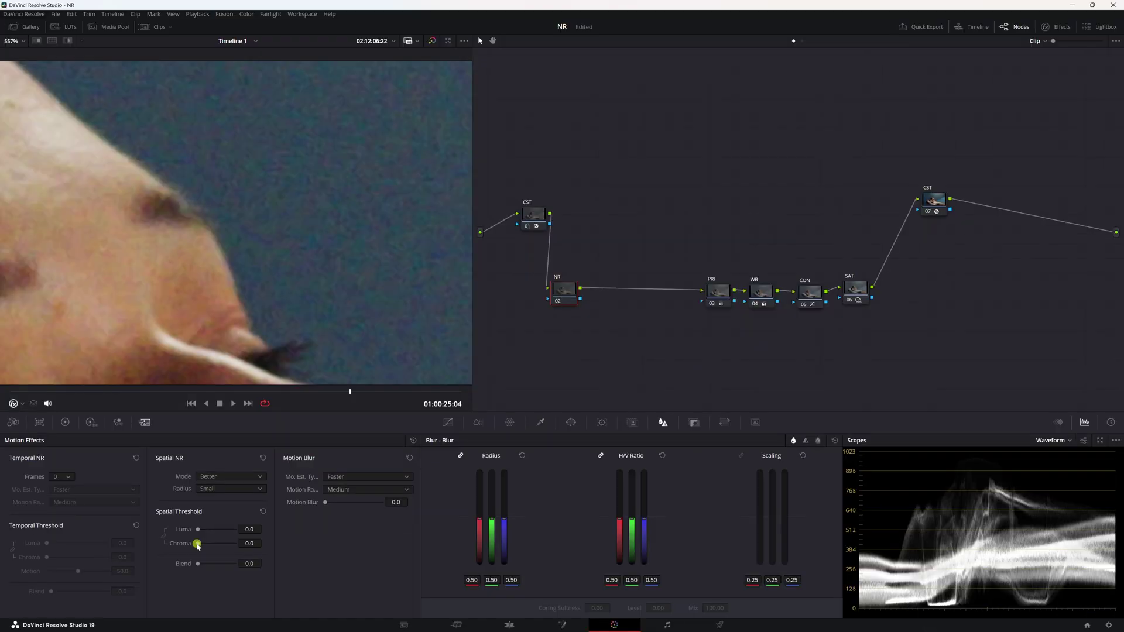
mouse_move(323, 493)
mouse_down()
mouse_move(352, 493)
mouse_move(341, 499)
mouse_up()
drag(208, 547, 163, 543)
Switch spatial NR to Enhanced, push linked thresholds to 100, lower them to 36.8, and play back.
click(210, 477)
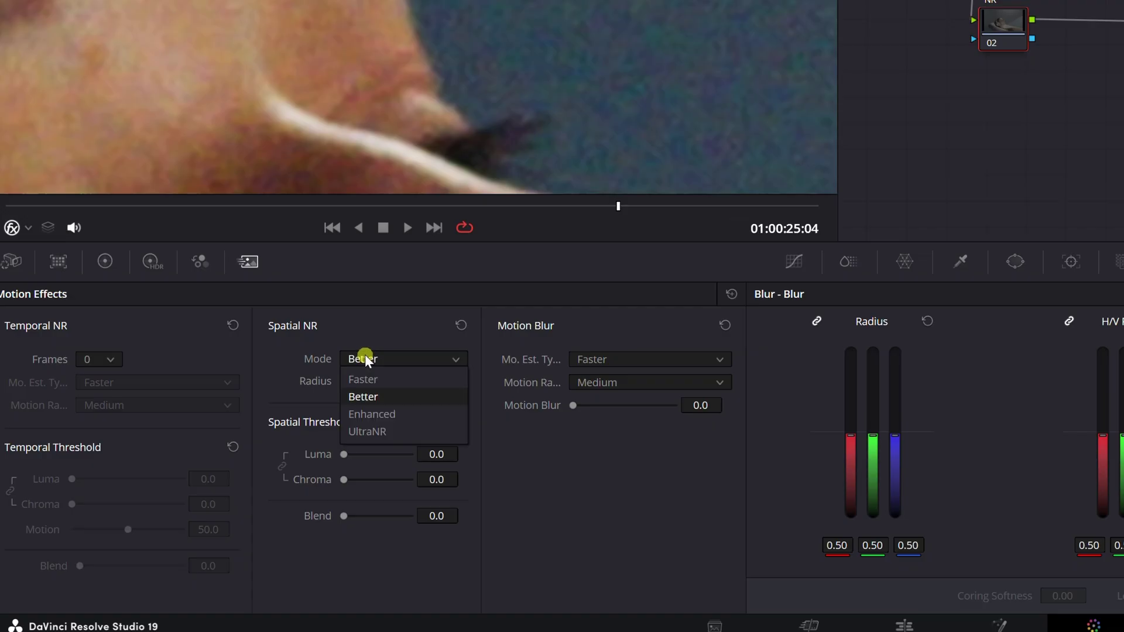
click(215, 506)
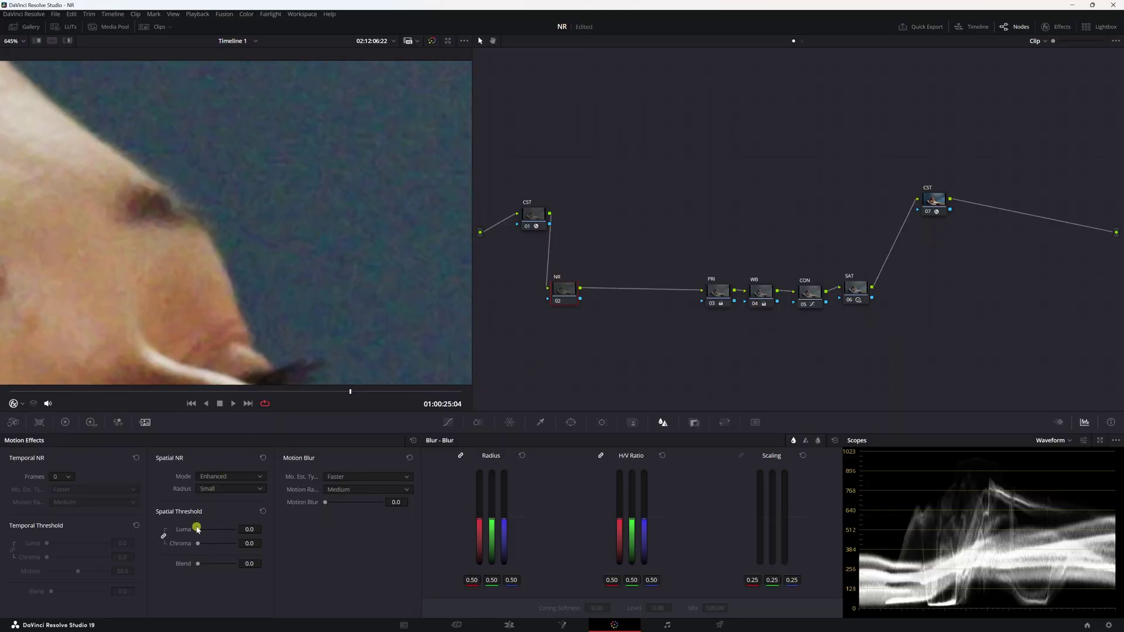
drag(201, 531, 247, 531)
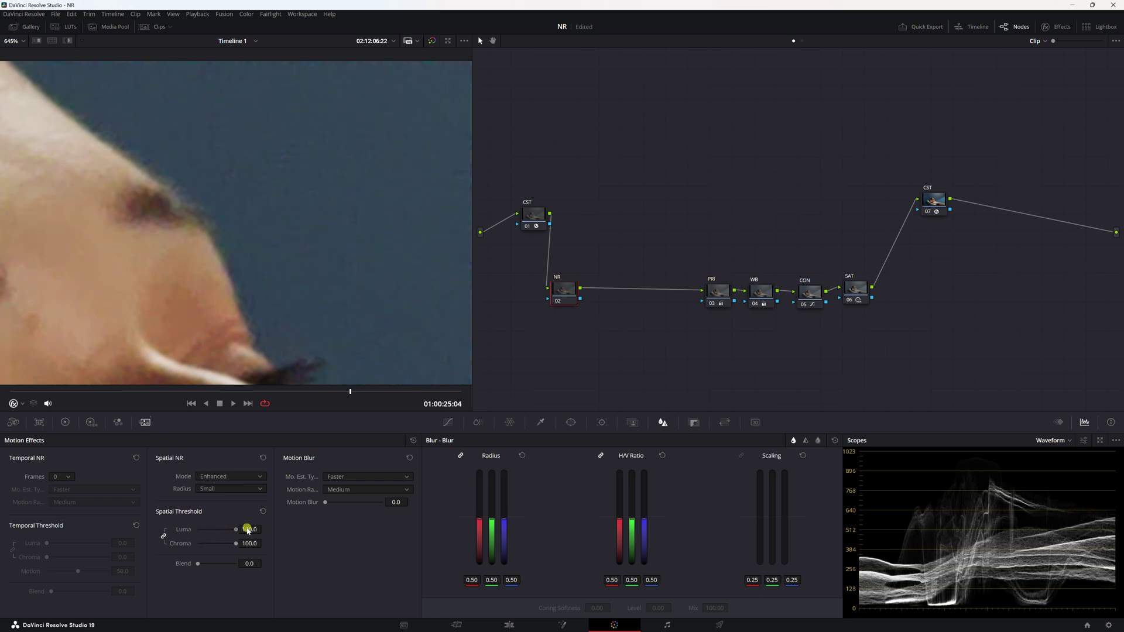
scroll(251, 275, down, 10)
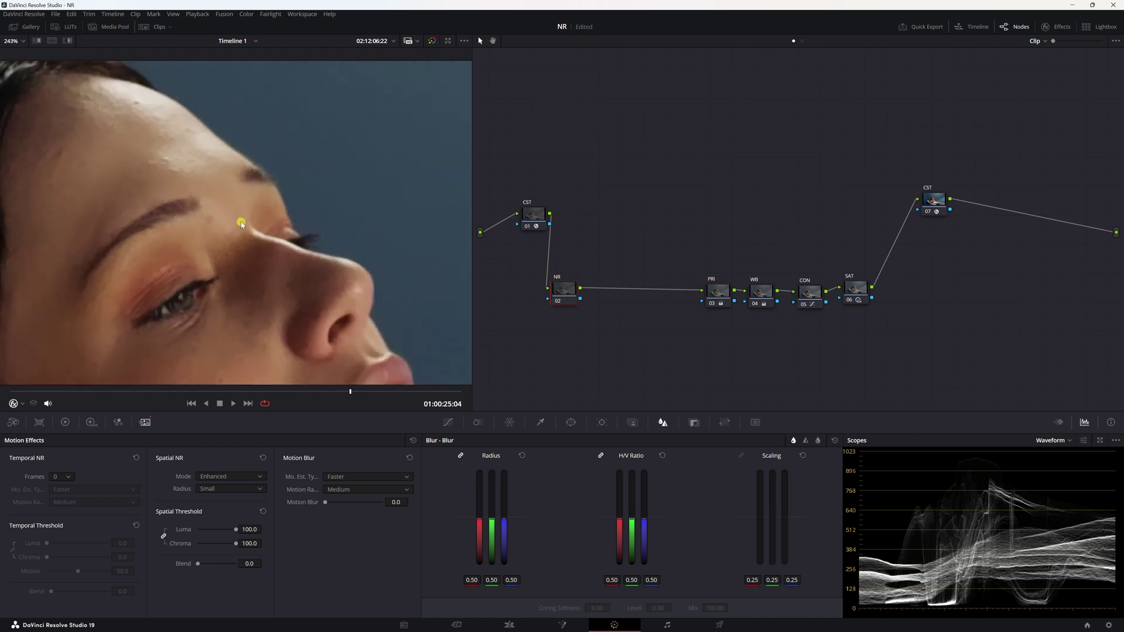
scroll(257, 218, up, 4)
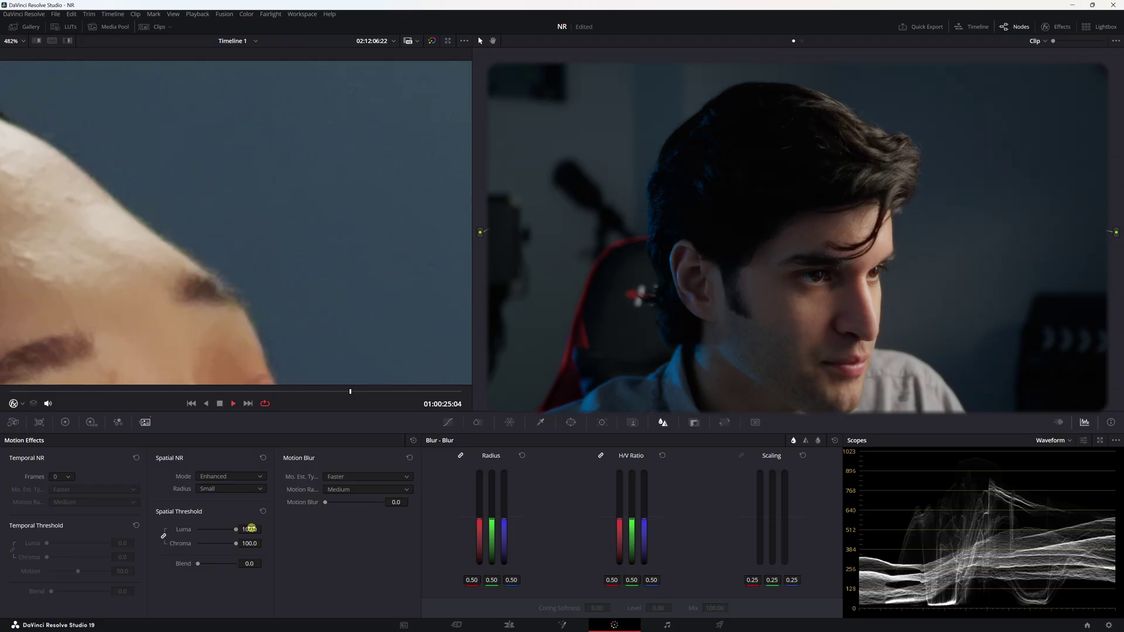
drag(250, 529, 213, 529)
key(space)
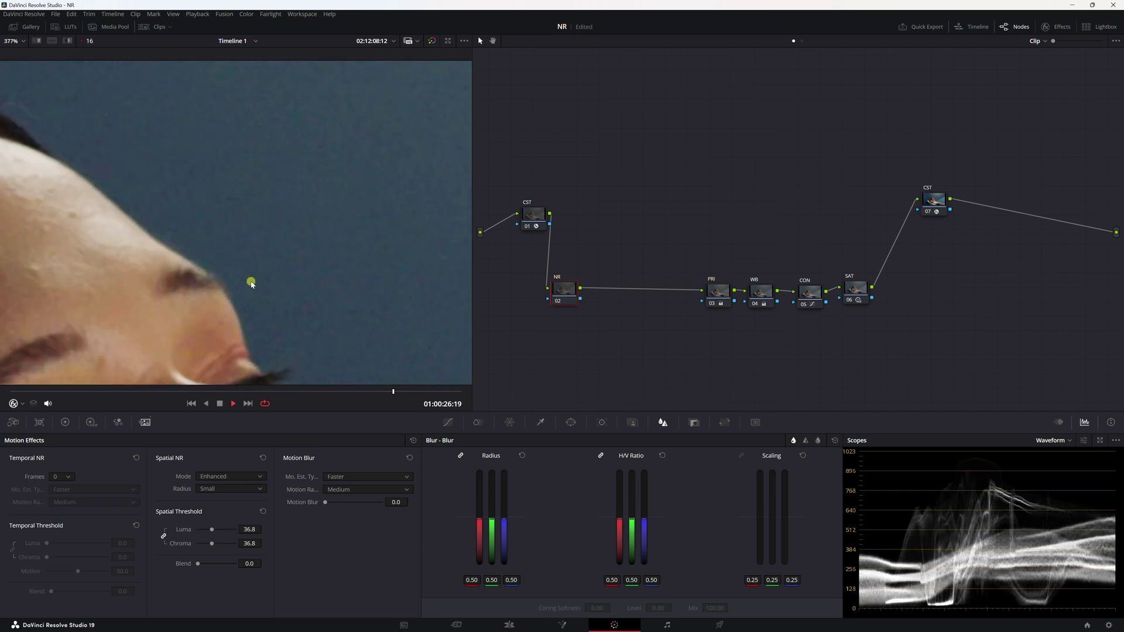
scroll(250, 216, down, 1)
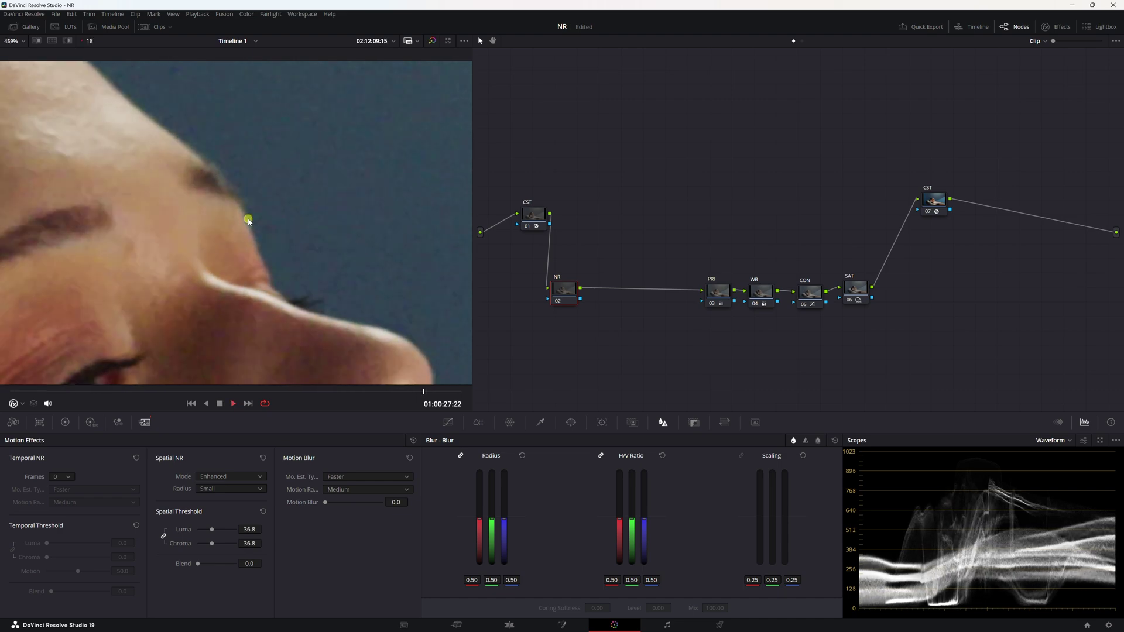
Reset the spatial thresholds to 0.0, then raise spatial Chroma alone to 48.3 on a magnified face.
drag(215, 530, 171, 532)
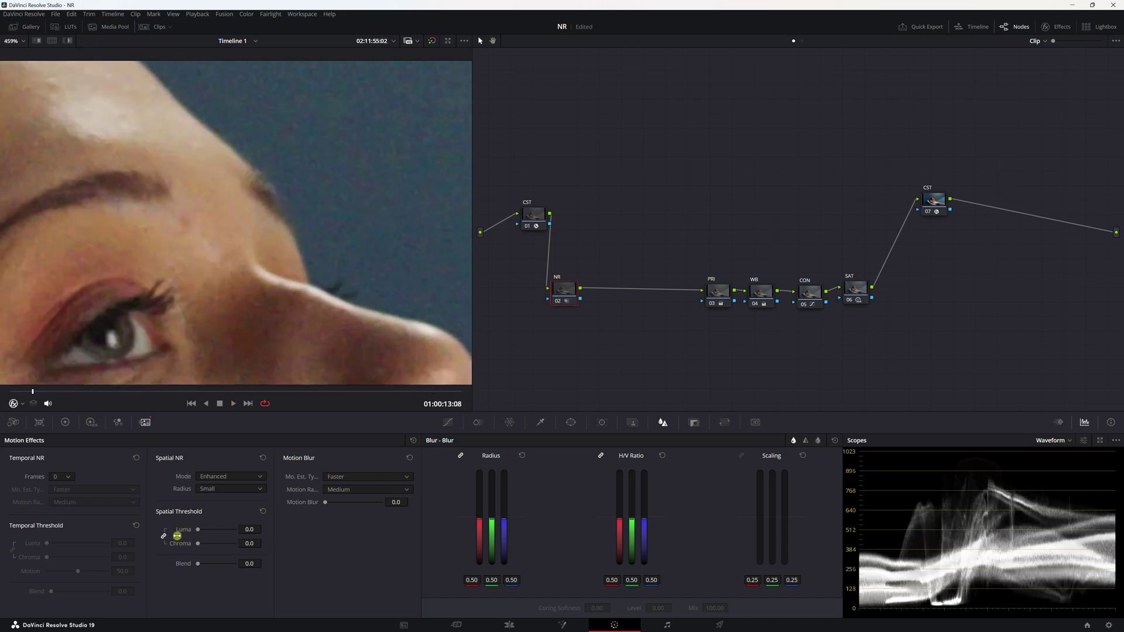
scroll(326, 206, down, 8)
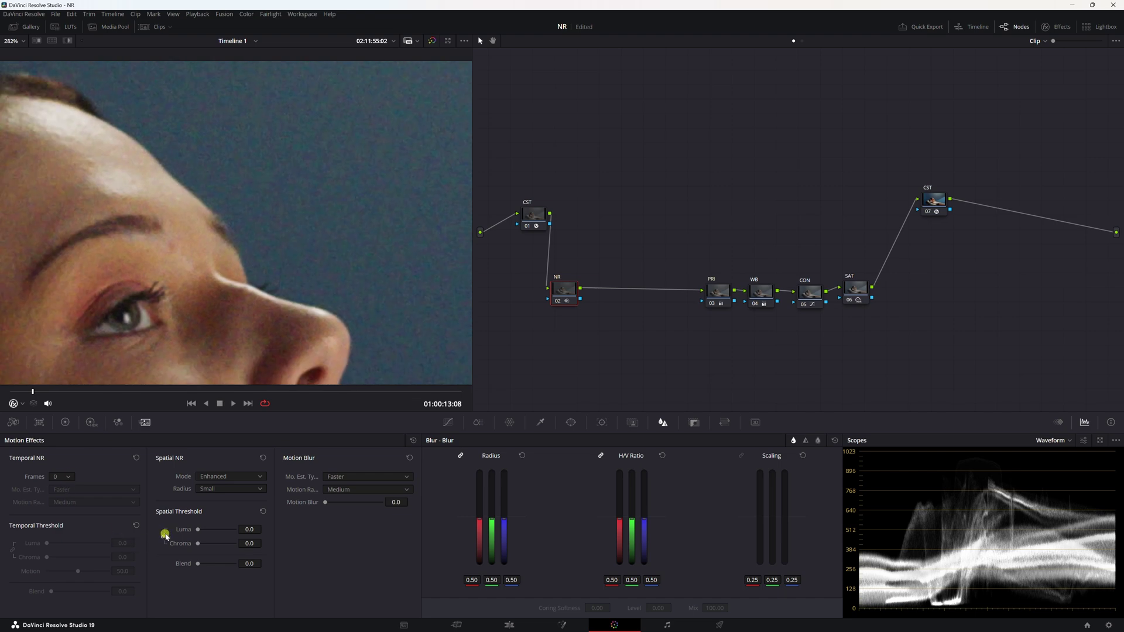
key(ctrl+equal)
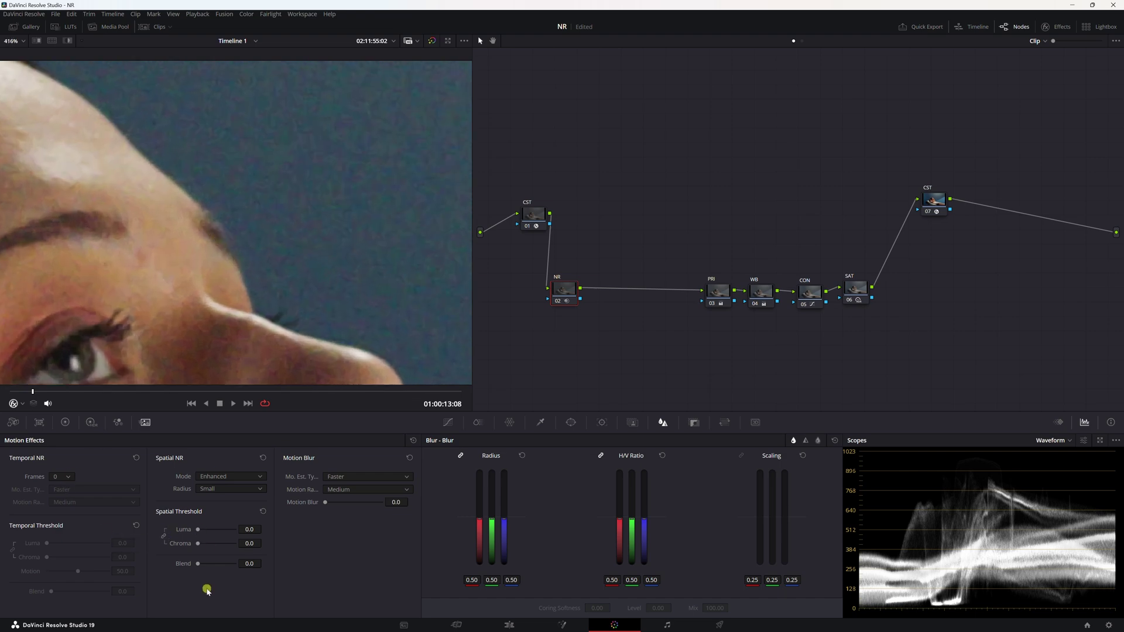
mouse_move(202, 545)
mouse_down()
mouse_move(216, 543)
mouse_move(209, 533)
mouse_up()
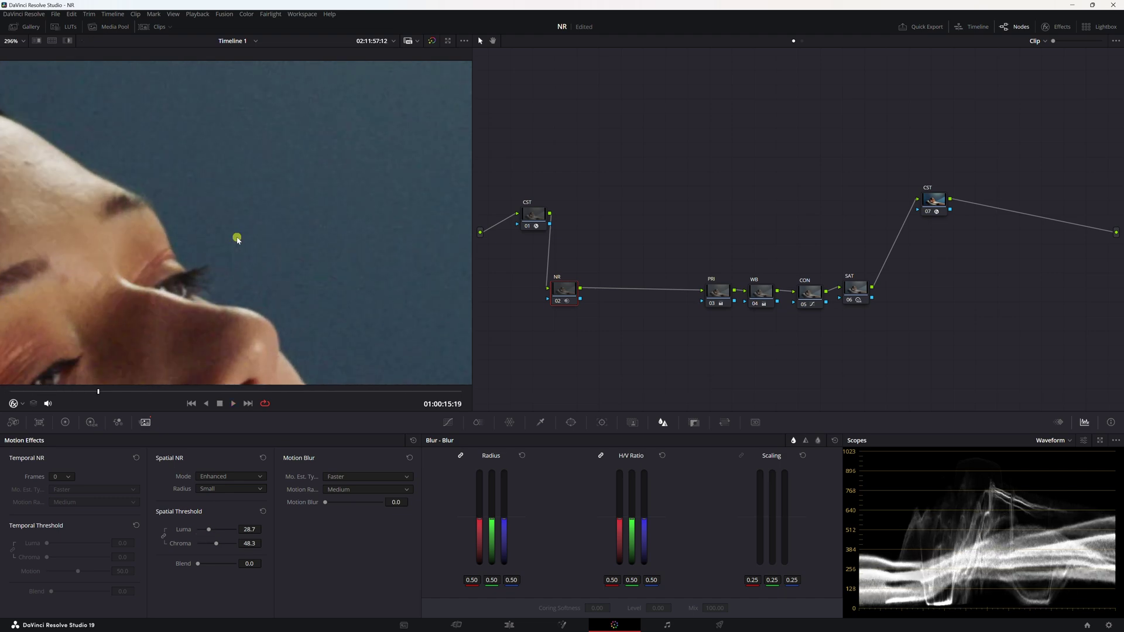
scroll(237, 240, up, 2)
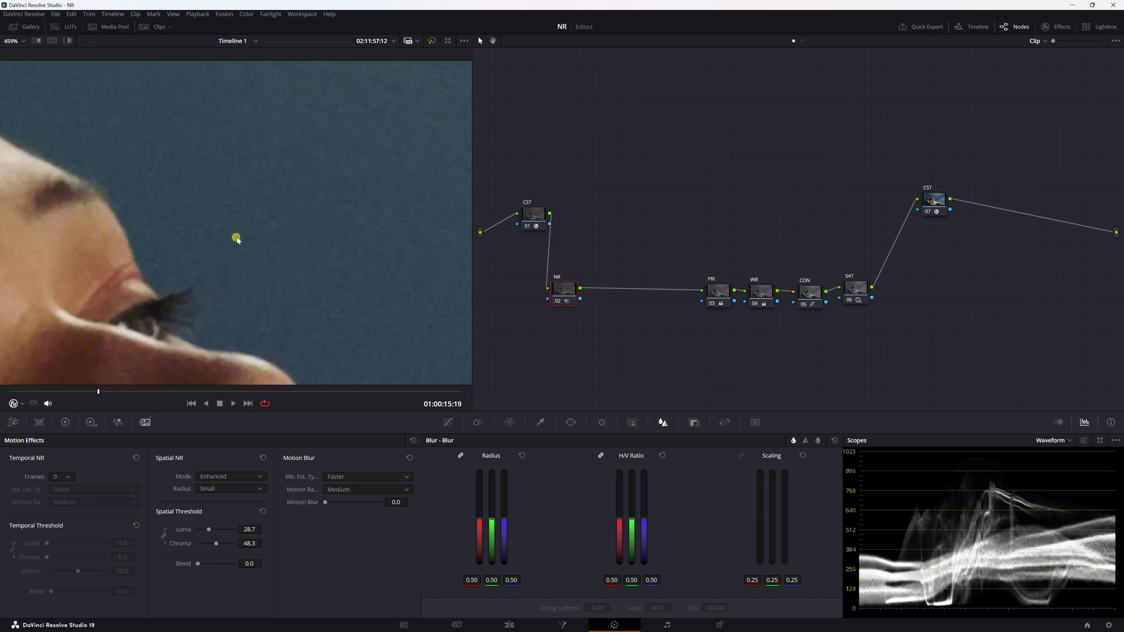
scroll(237, 239, down, 2)
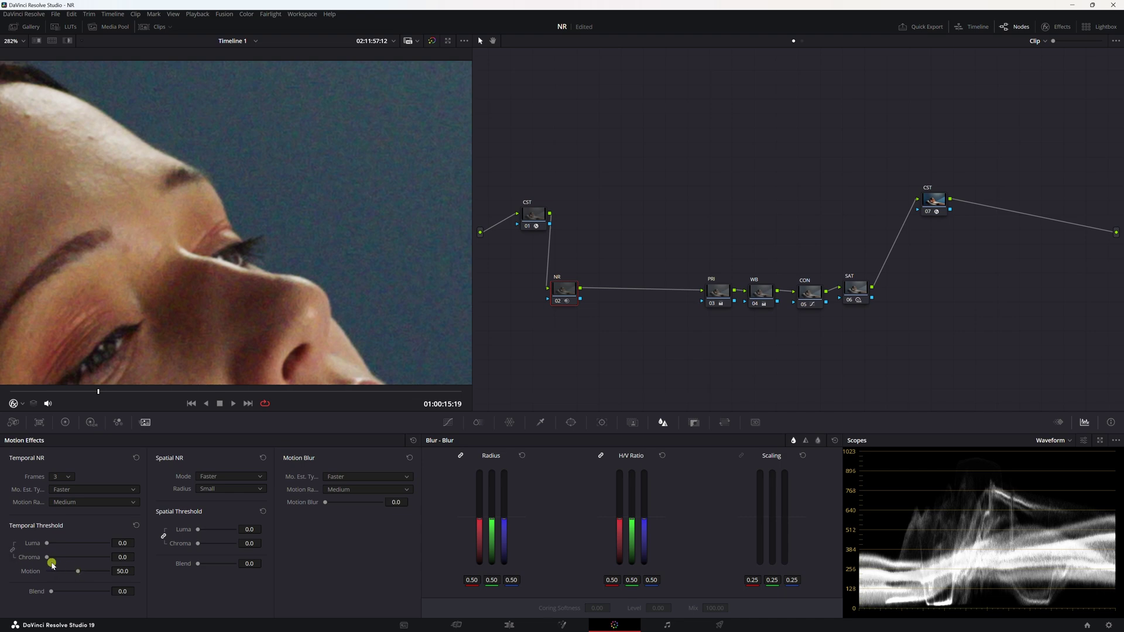
Set temporal thresholds to Luma 11.3 and Chroma 26.1, and add a serial node 03 after NR.
mouse_move(48, 558)
mouse_down()
mouse_move(63, 557)
mouse_move(59, 544)
mouse_up()
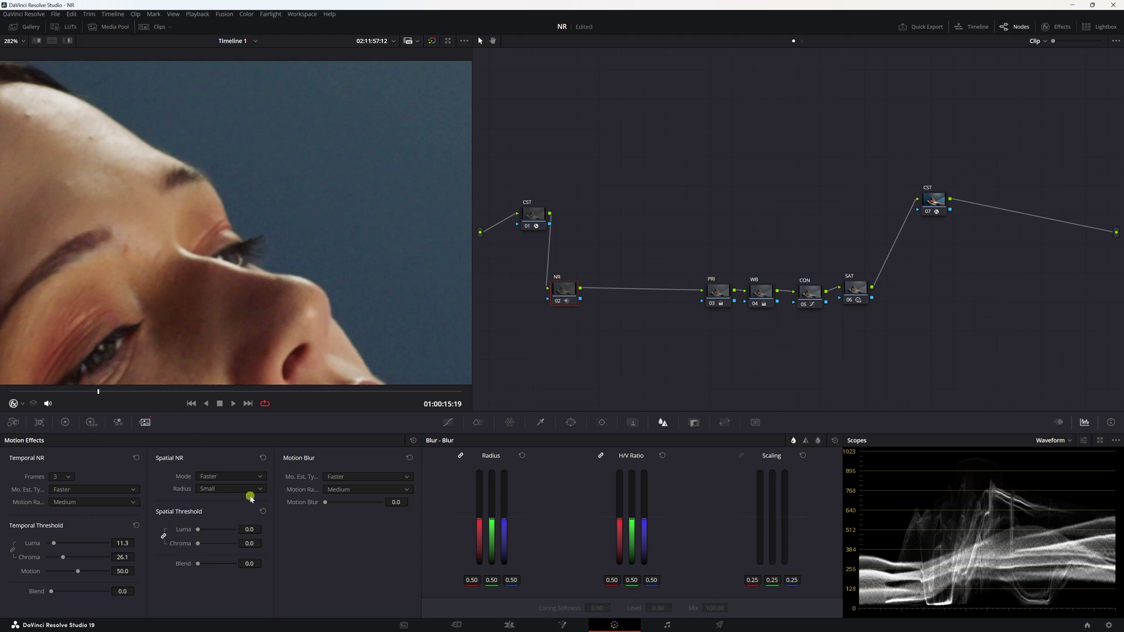
scroll(293, 154, up, 3)
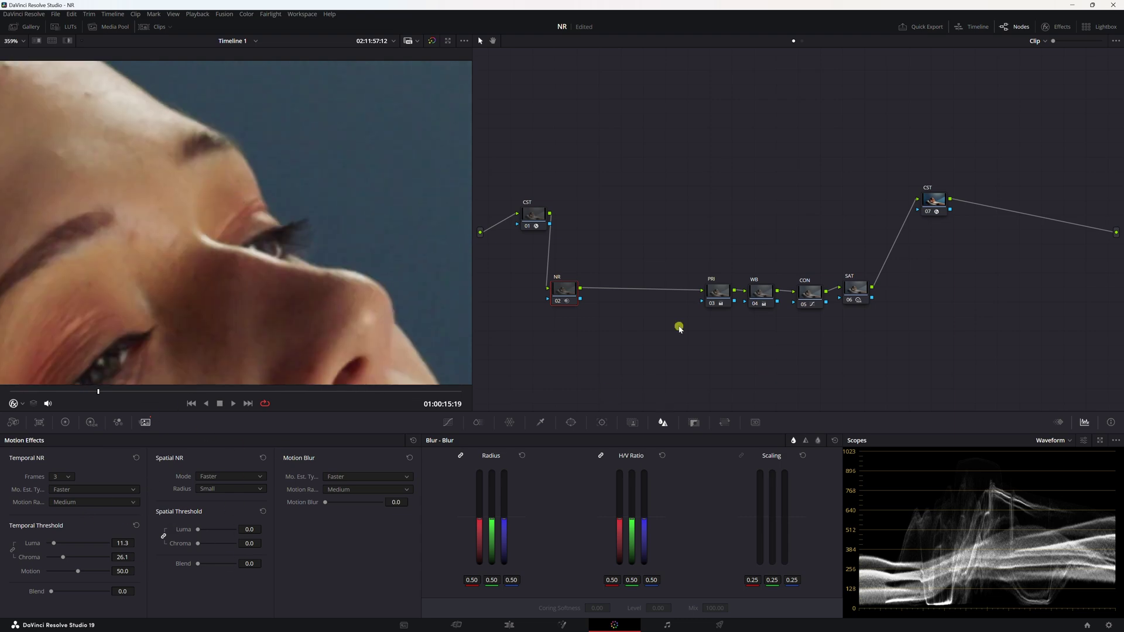
key(alt+s)
Lower node 03's Blur radius from 0.50 to 0.48 for light sharpening after NR.
right_click(610, 283)
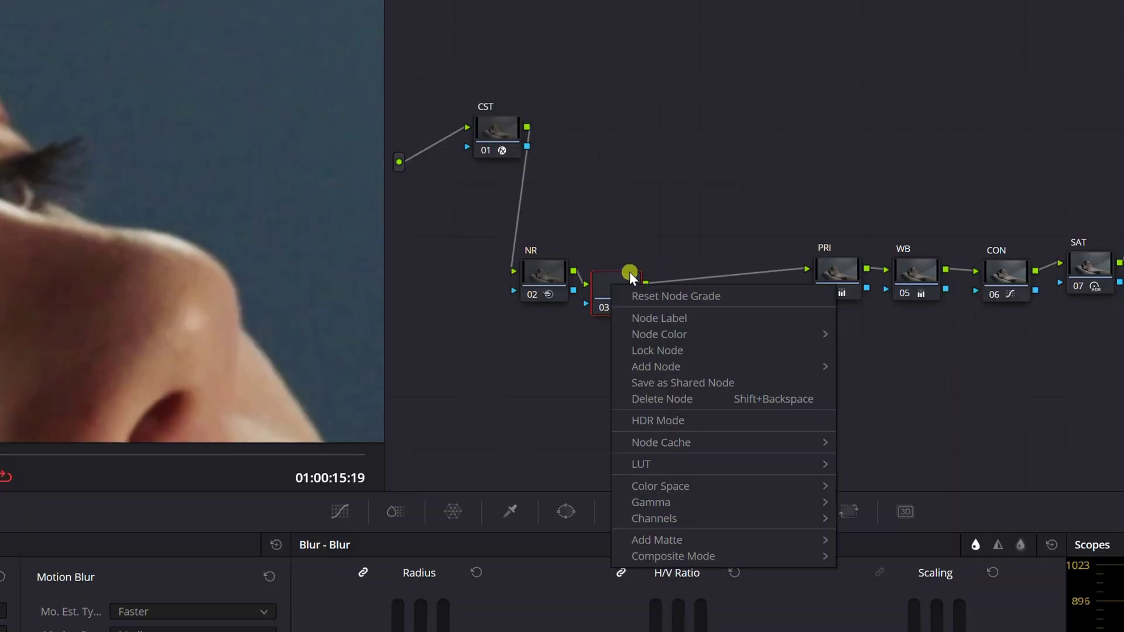
scroll(295, 198, up, 3)
scroll(275, 234, down, 3)
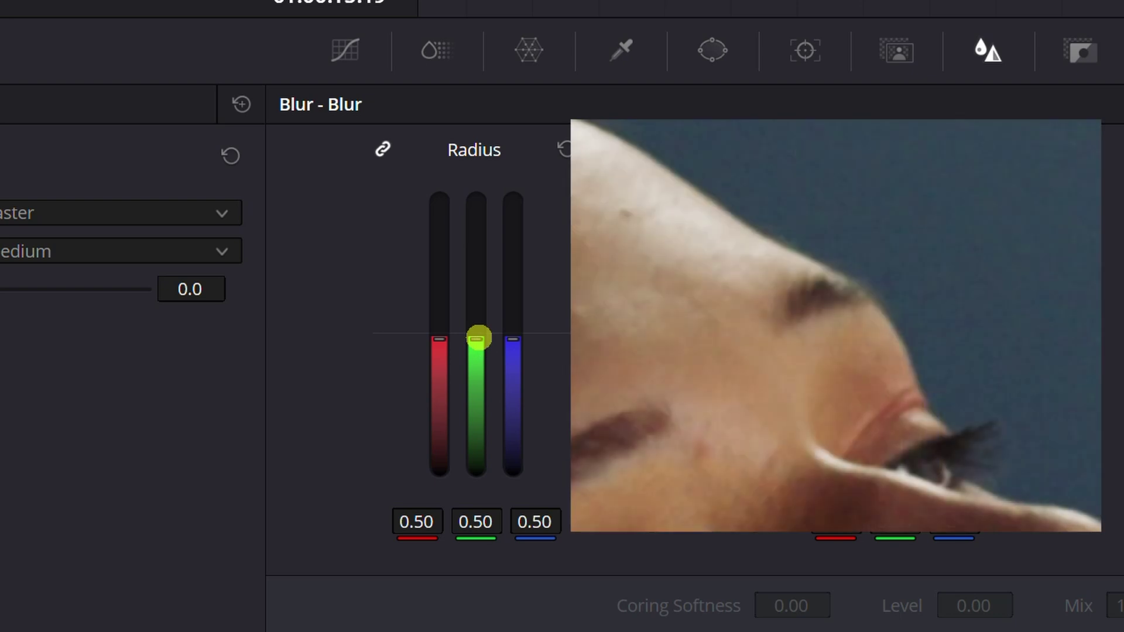
drag(479, 338, 477, 345)
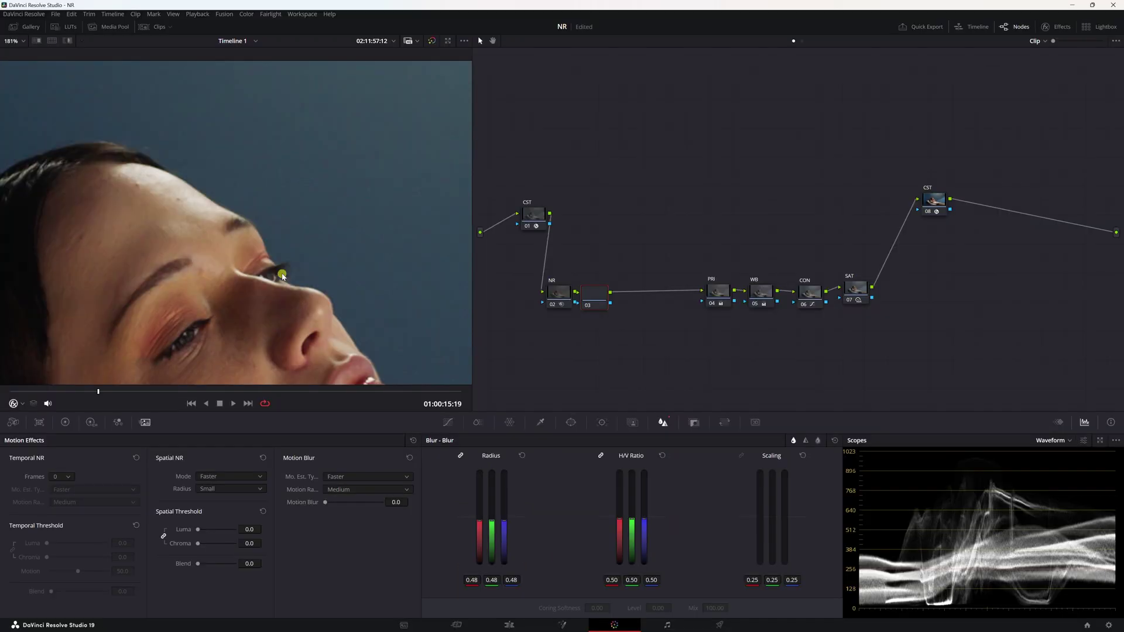
scroll(283, 276, up, 1)
scroll(283, 276, up, 1)
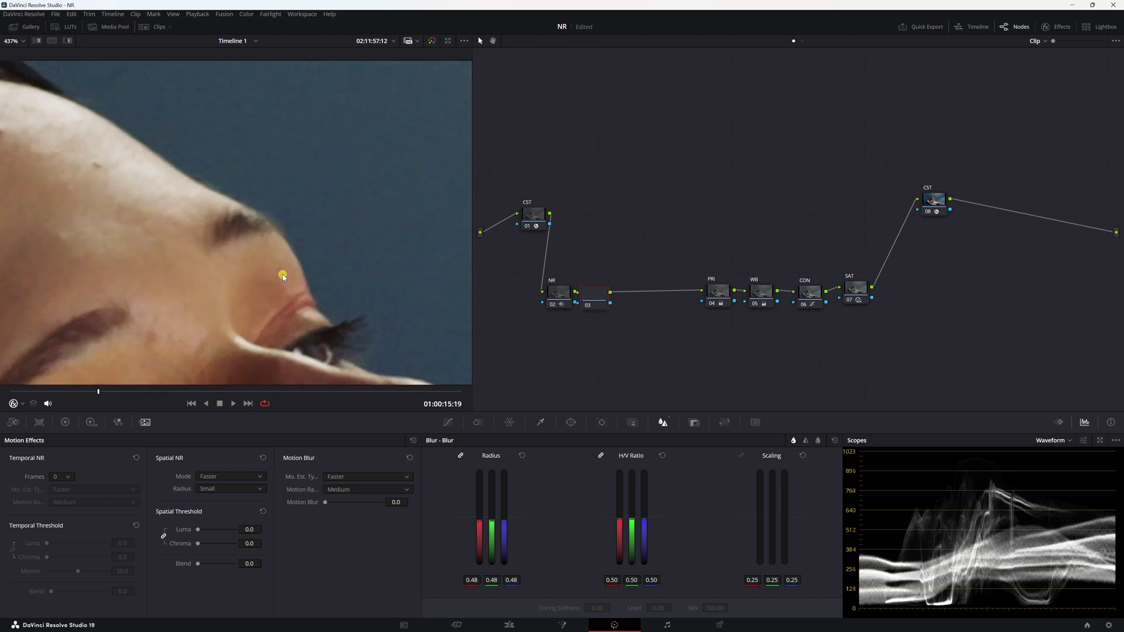
scroll(286, 247, down, 8)
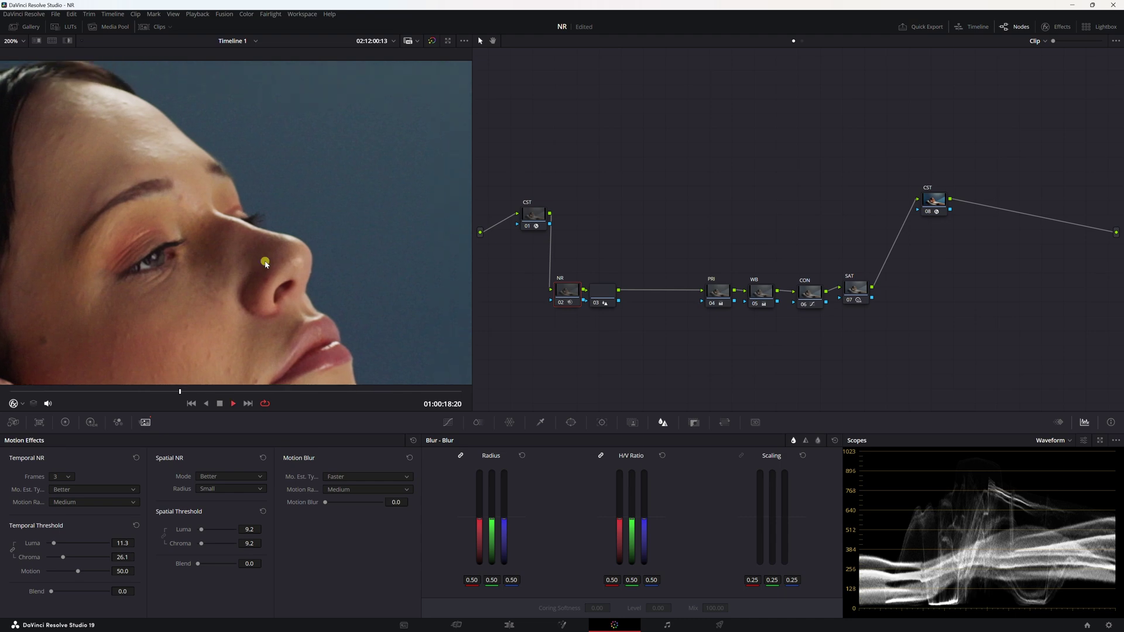
Stop playback, switch Playback > Render Cache from None to Smart, and tidy the NR node position.
key(space)
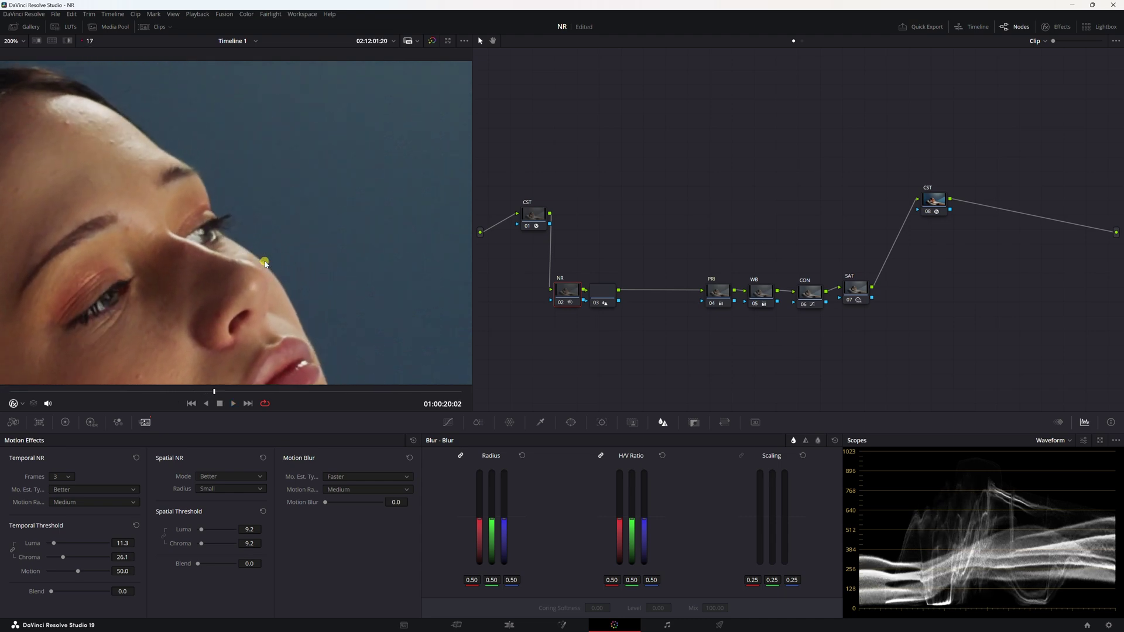
drag(562, 292, 551, 294)
click(198, 13)
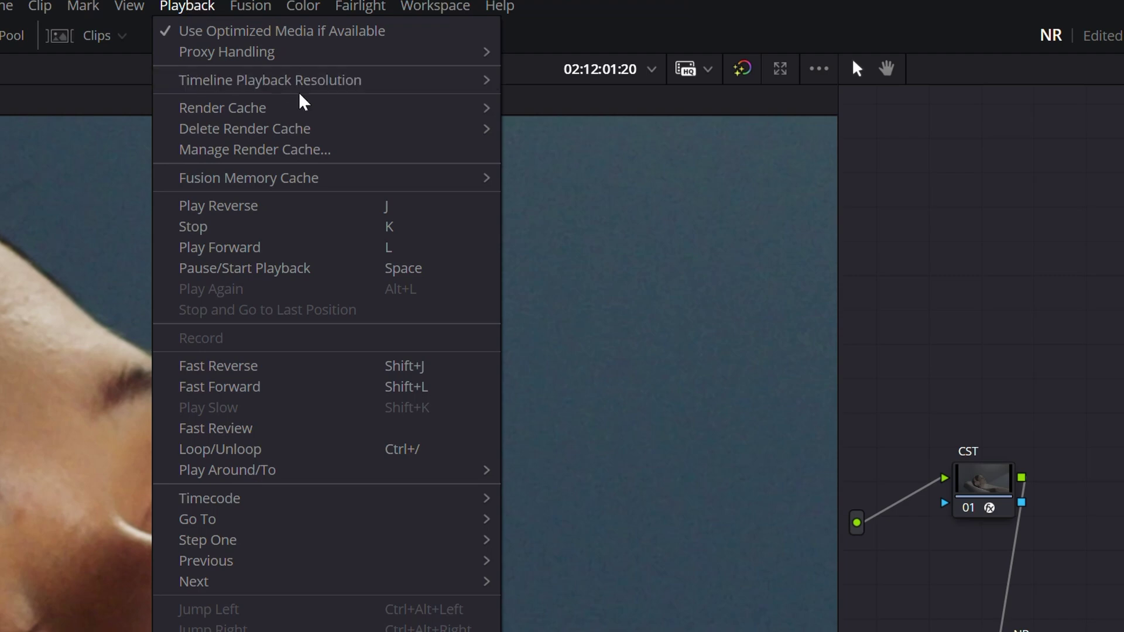
mouse_move(489, 116)
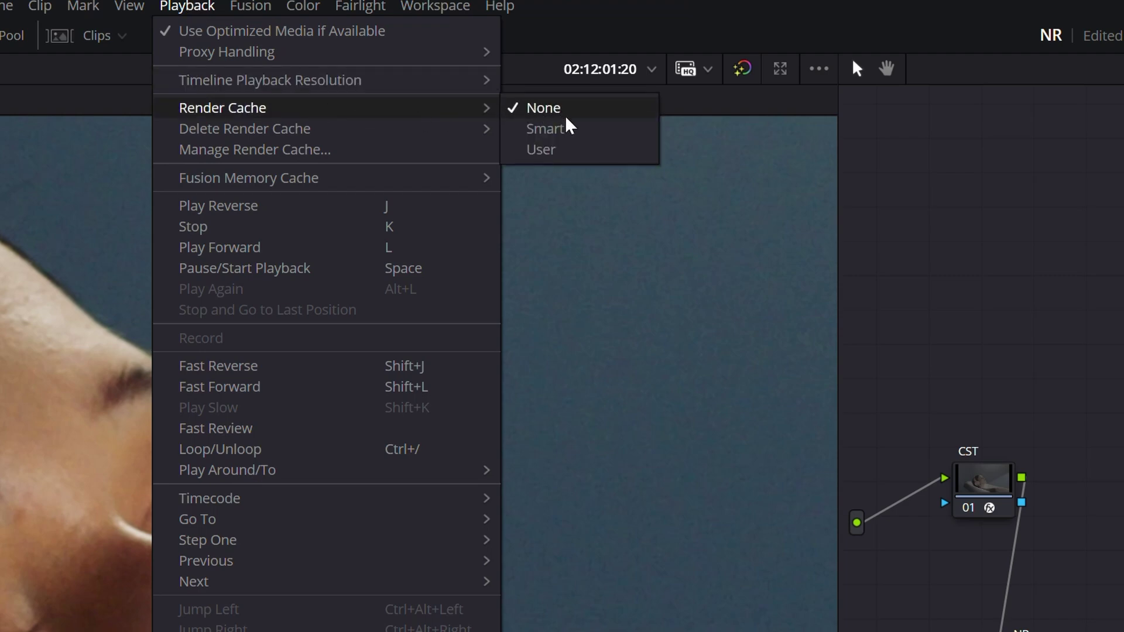
click(571, 133)
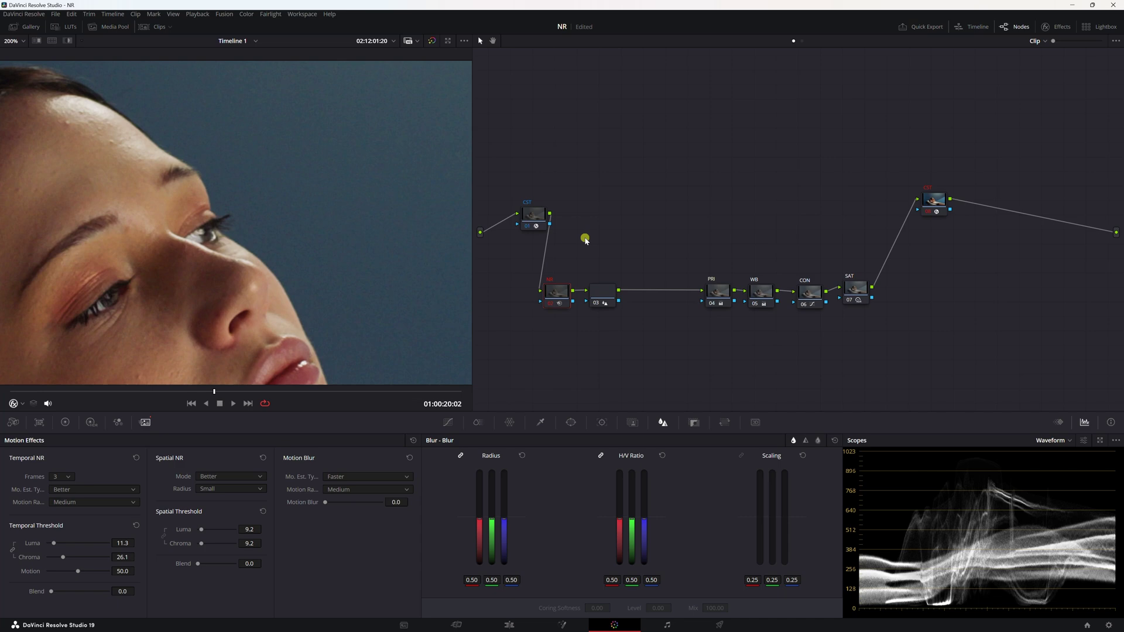
drag(557, 295, 547, 300)
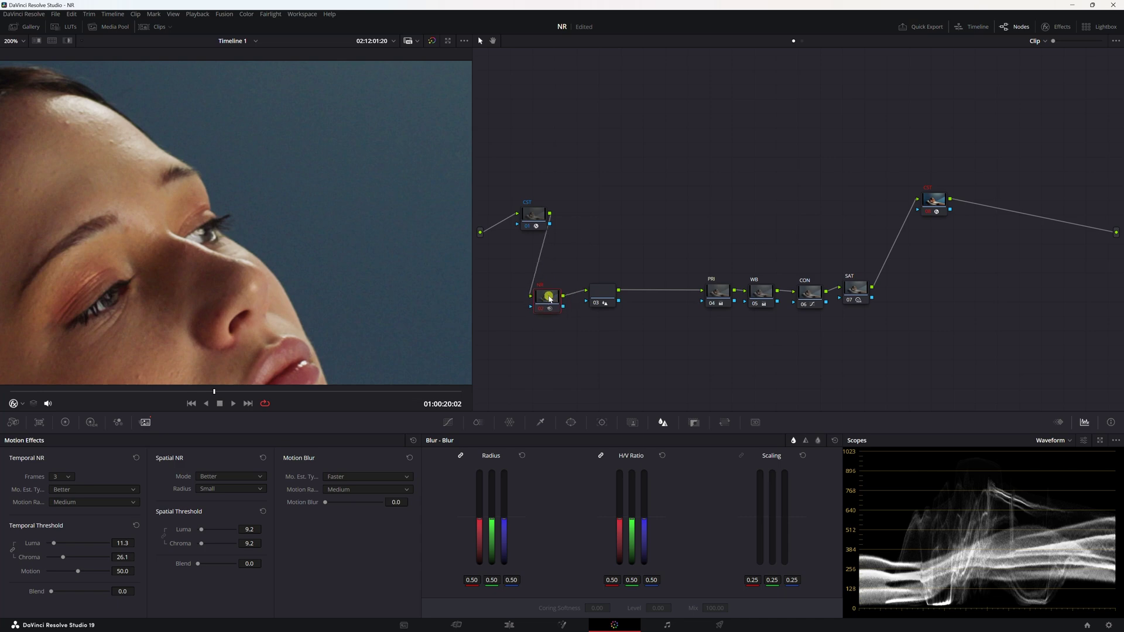